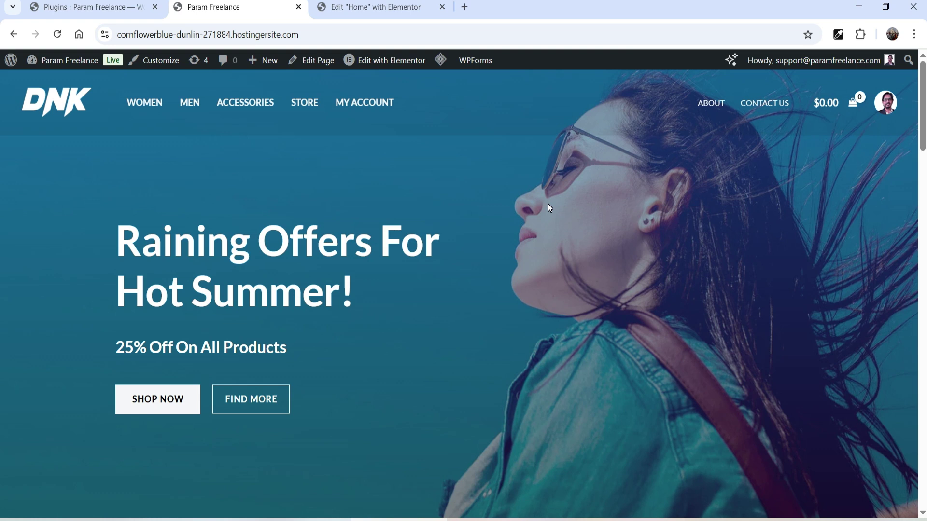
Review the site's installed plugins and examine the home page's hero and Featured Products sections
click(91, 7)
scroll(435, 245, down, 3)
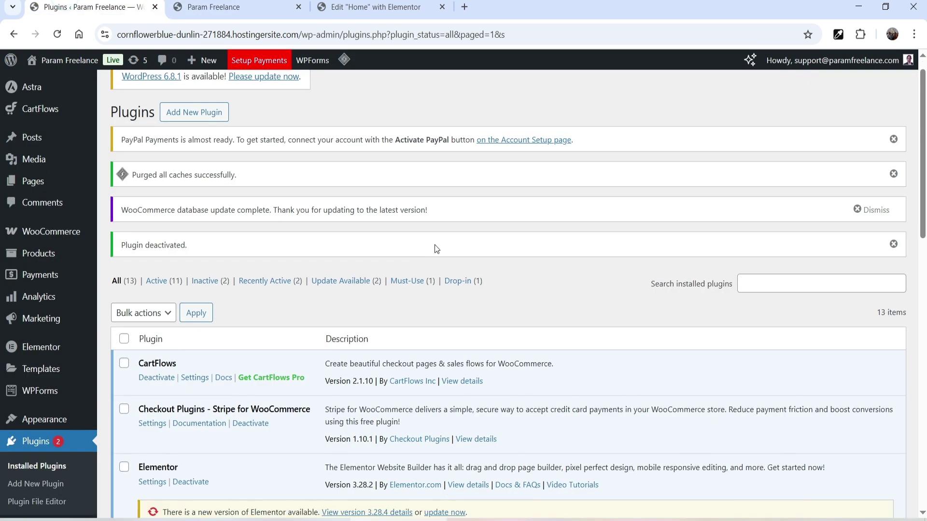
scroll(433, 246, down, 1)
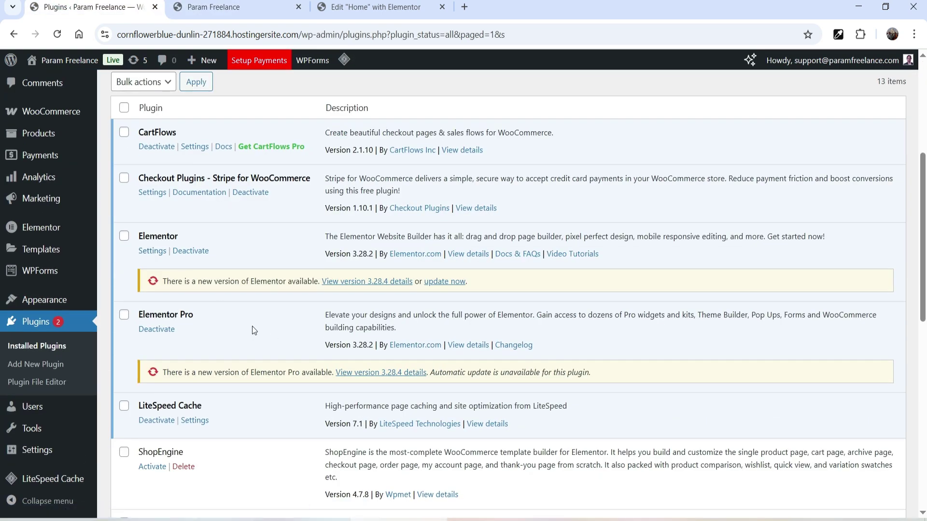
scroll(252, 326, up, 3)
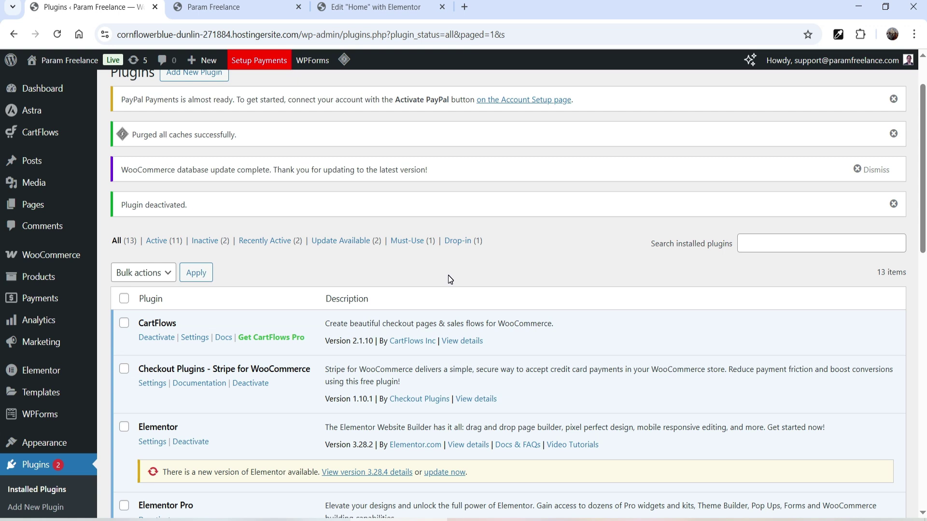
click(212, 7)
scroll(572, 228, down, 5)
scroll(569, 227, down, 3)
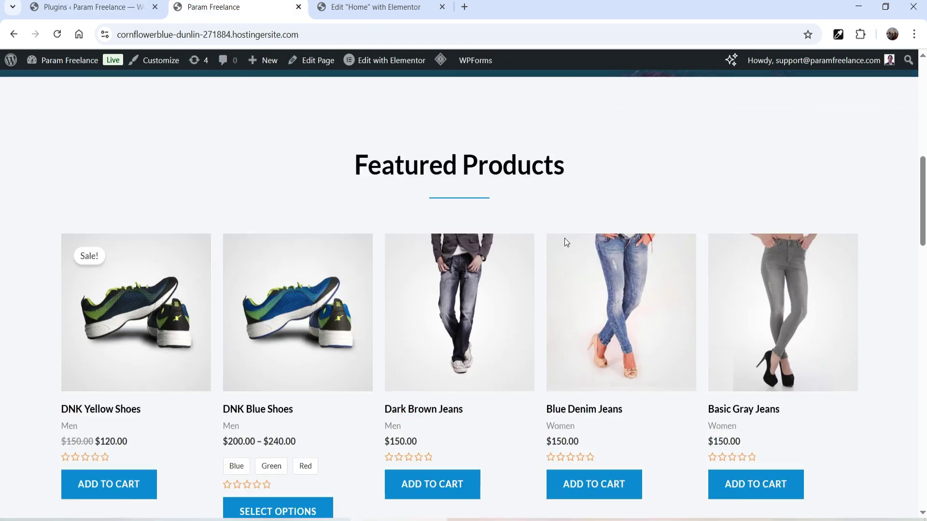
scroll(507, 256, up, 3)
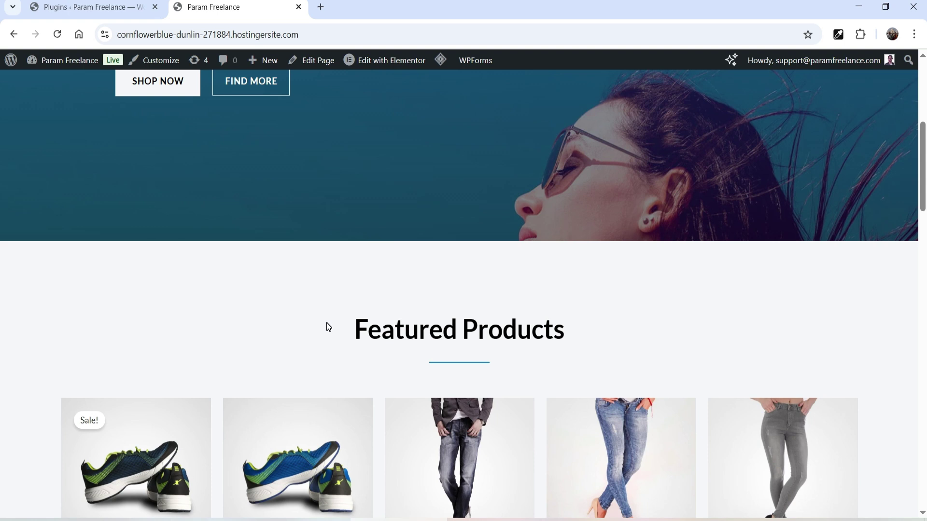
Open the home page for editing with Elementor in a new browser tab
right_click(373, 60)
click(418, 76)
click(360, 7)
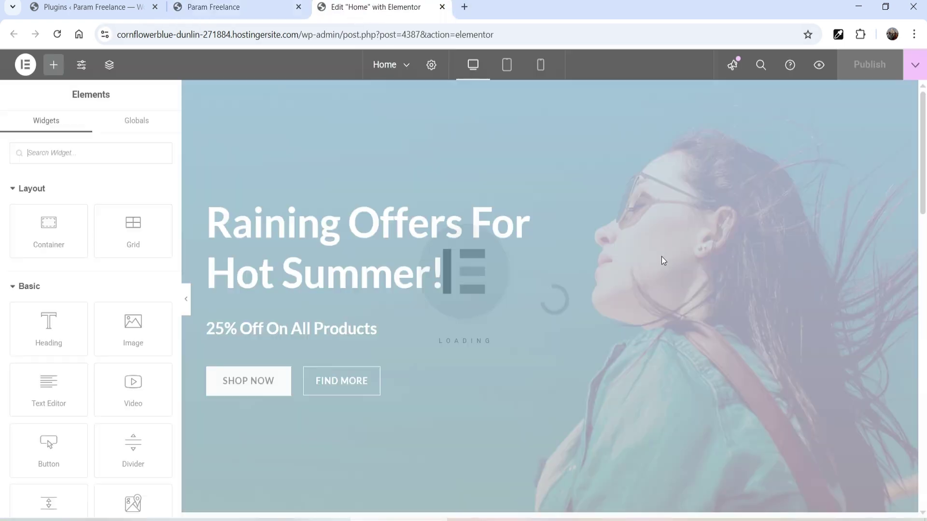
Add a single-column flexbox container between the hero section and the Featured Products section
scroll(550, 206, down, 6)
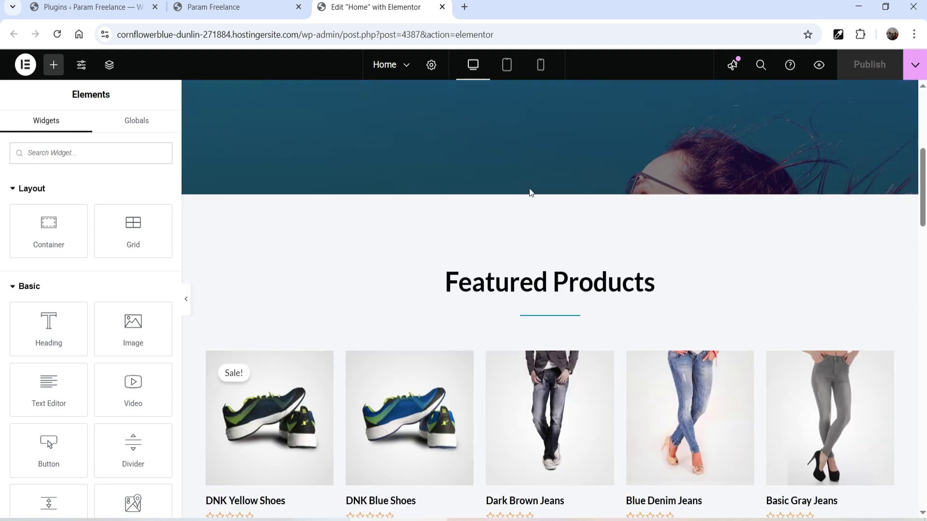
click(532, 186)
click(508, 253)
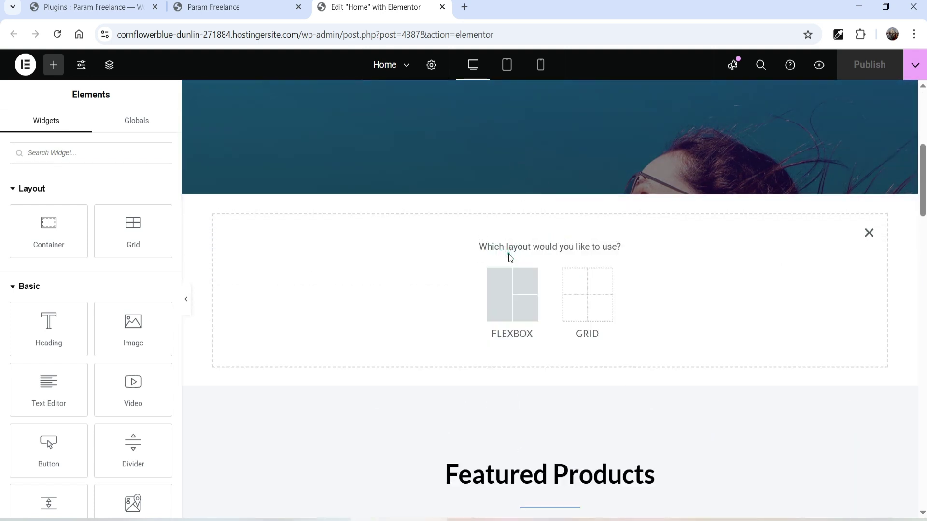
click(512, 296)
click(394, 288)
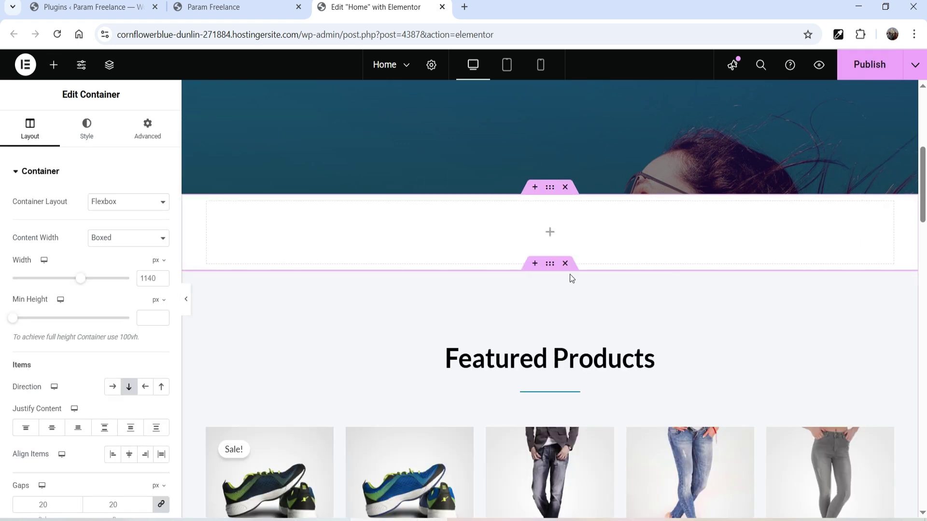
Set the new container's top and bottom padding to 30 px
click(147, 128)
click(27, 265)
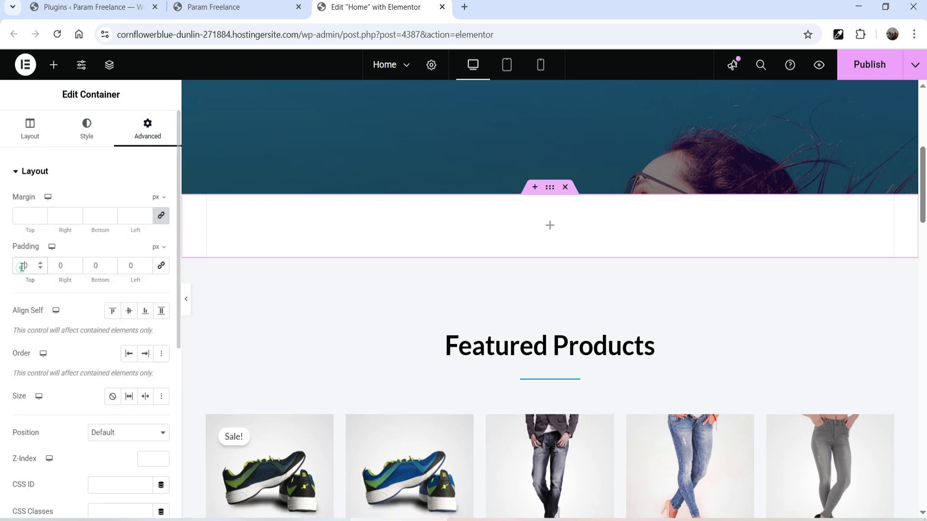
text(30)
click(98, 269)
text(30)
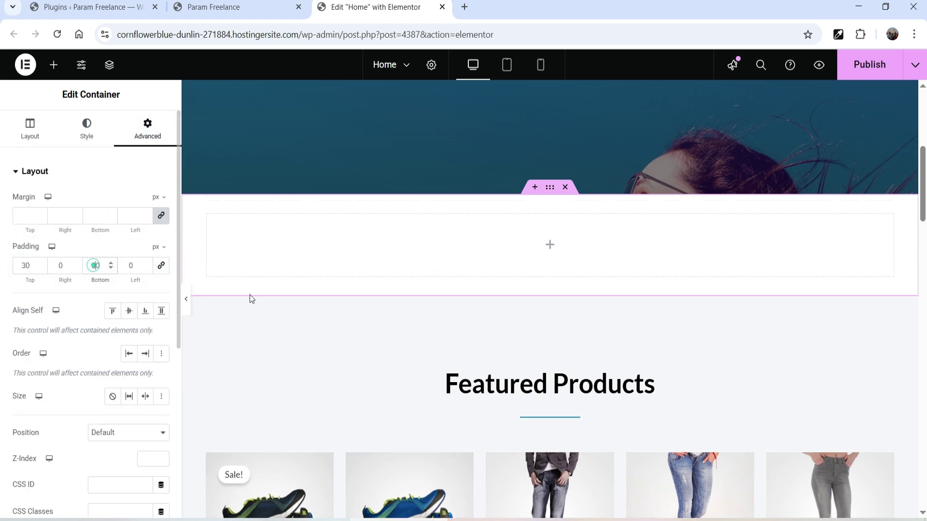
Add a Loop Carousel widget to the empty container and set its template type to Products
click(550, 244)
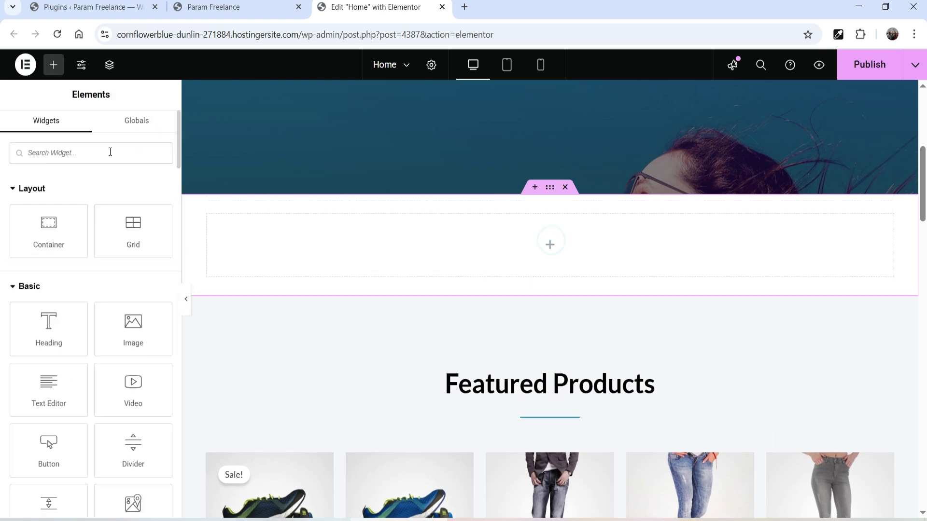
text(loop)
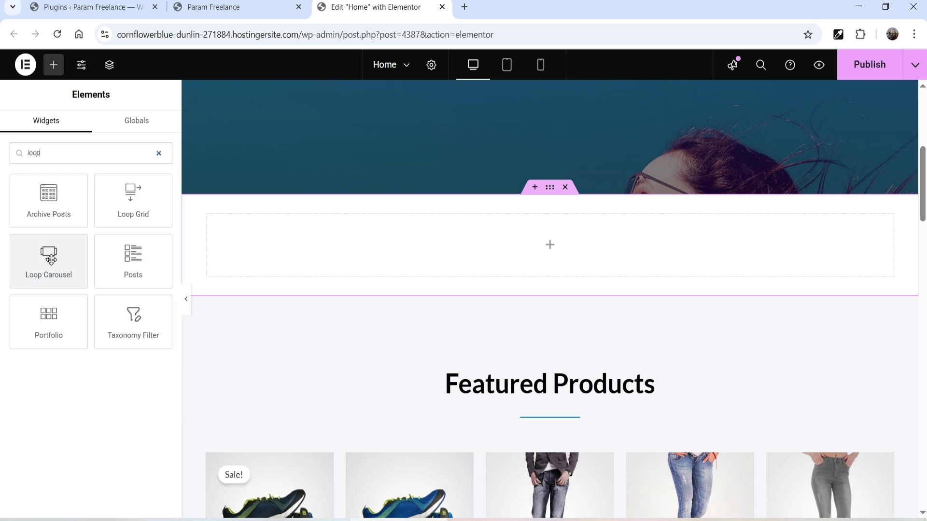
drag(36, 261, 432, 280)
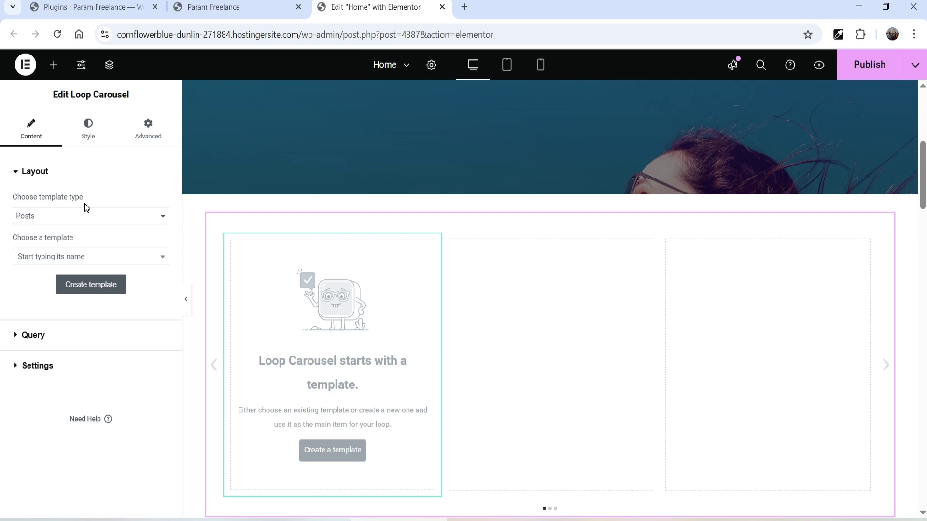
click(85, 218)
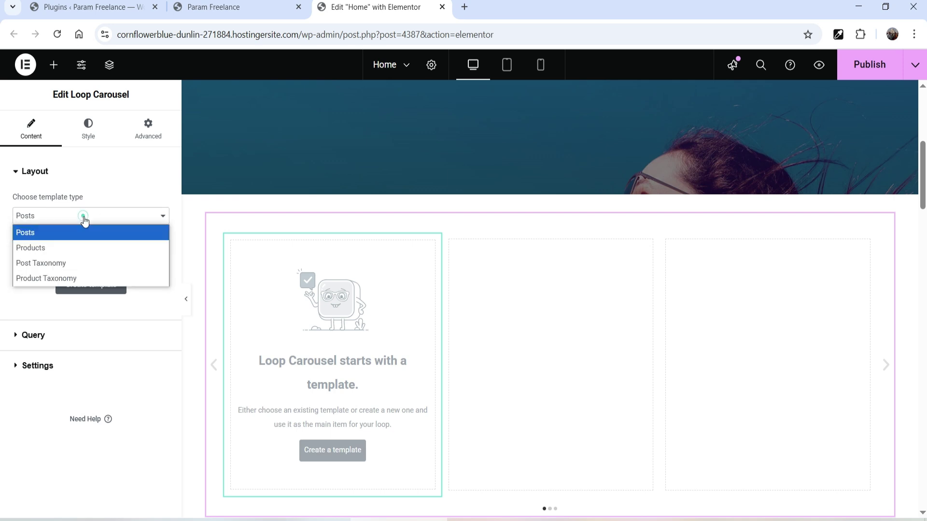
click(84, 249)
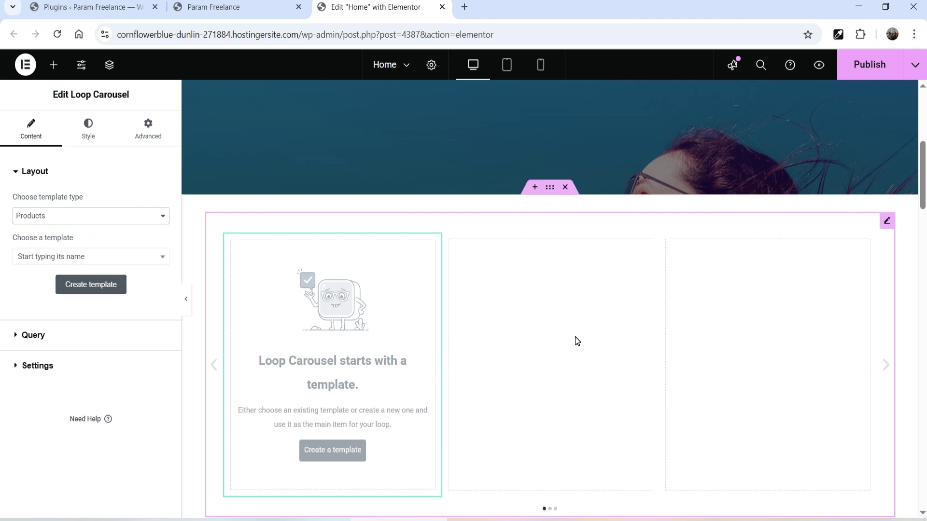
Create a new template for the Loop Carousel, saving the page changes
click(85, 238)
click(107, 292)
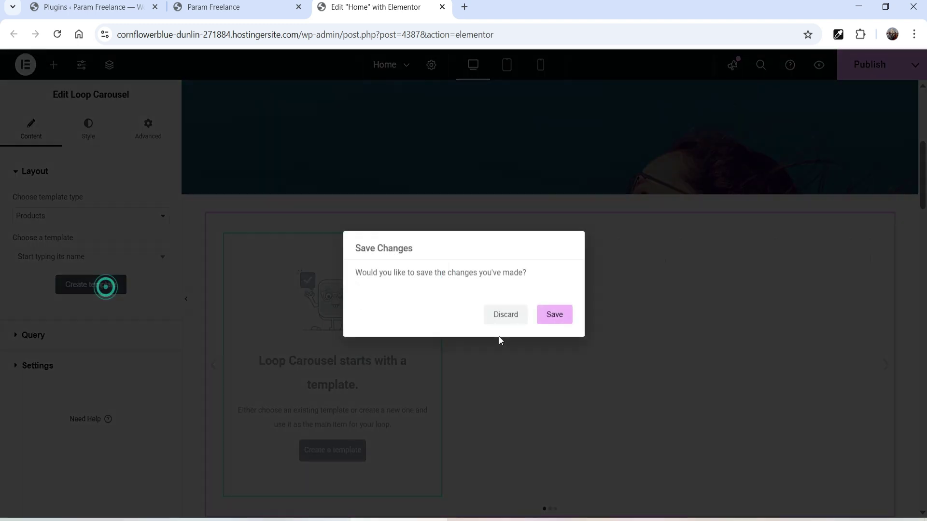
click(555, 316)
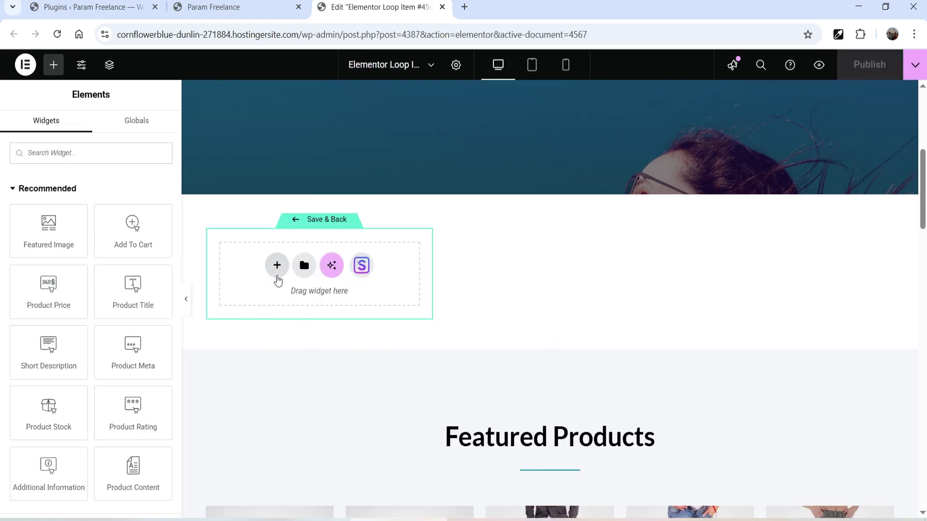
Add a single-column flexbox container to the empty loop item template
click(277, 266)
click(290, 281)
click(267, 302)
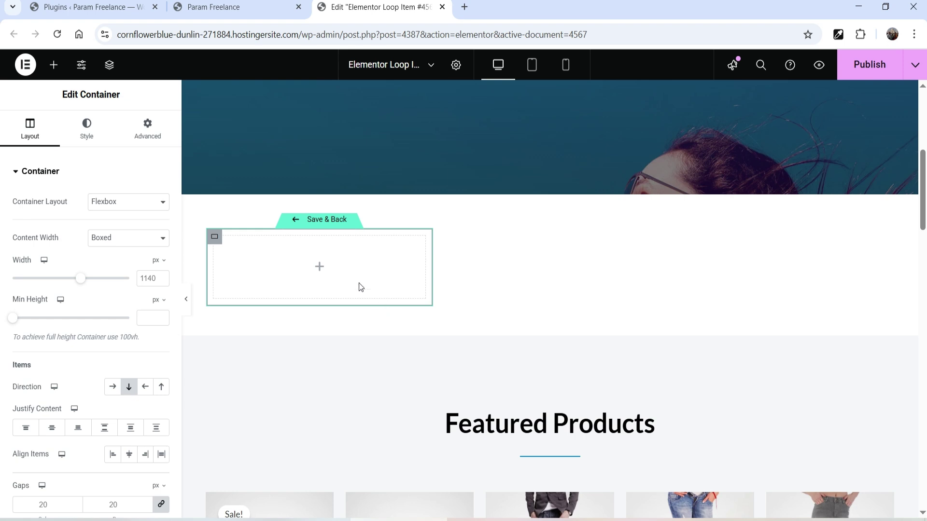
Add a Product Title widget to the loop item container, with HTML tag H4 and centred alignment
click(320, 267)
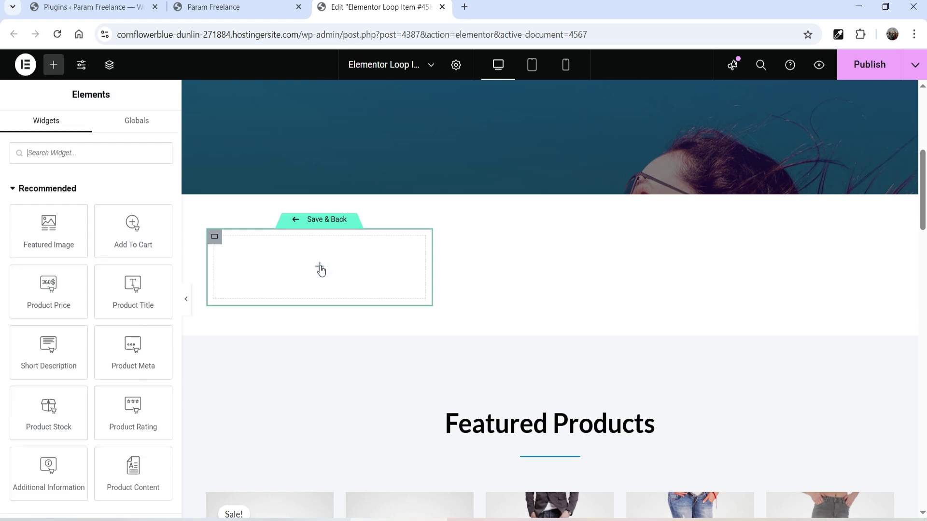
drag(130, 292, 303, 269)
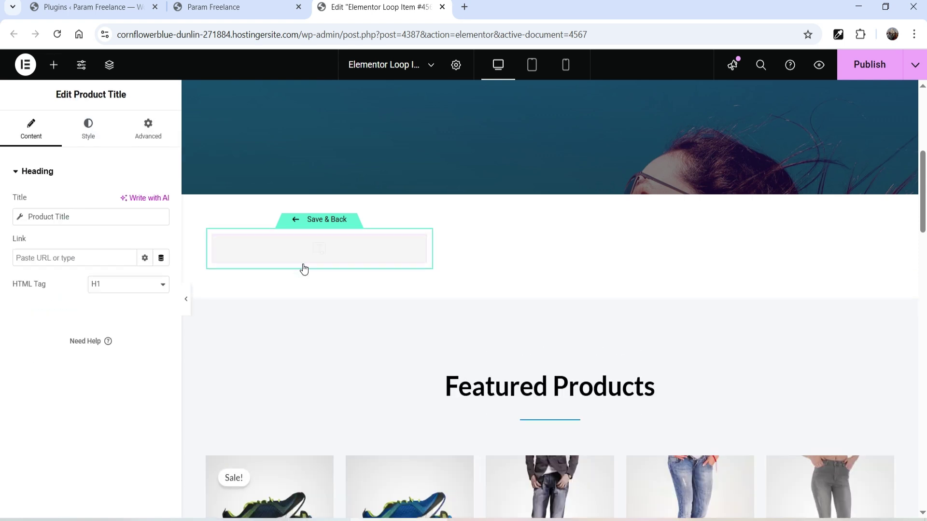
click(129, 285)
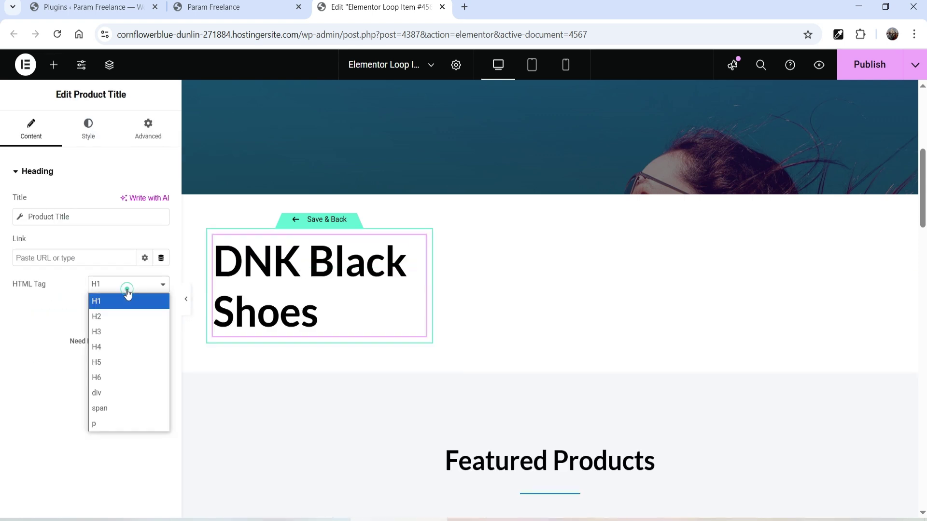
click(127, 347)
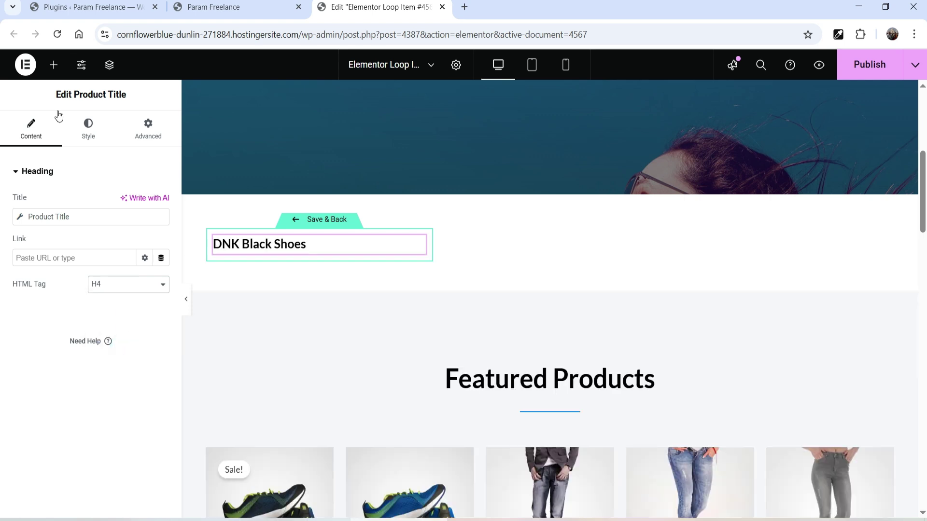
click(94, 133)
click(128, 202)
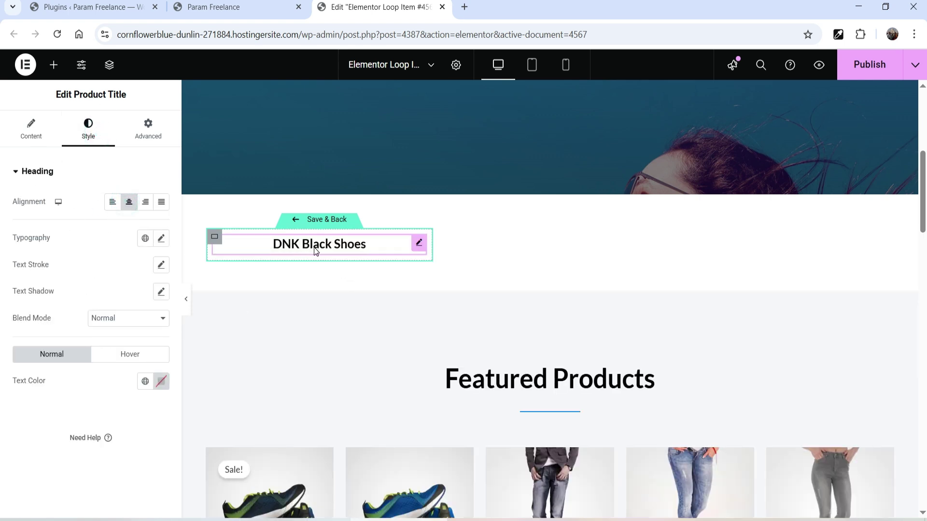
Add a Featured Image widget below the product title and a Product Price widget below the image
click(54, 65)
drag(38, 232, 293, 257)
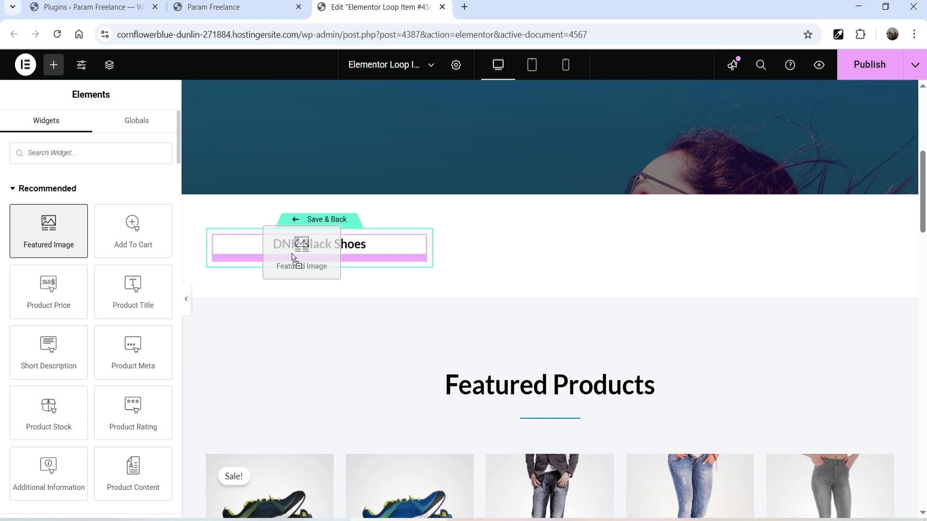
drag(292, 257, 291, 257)
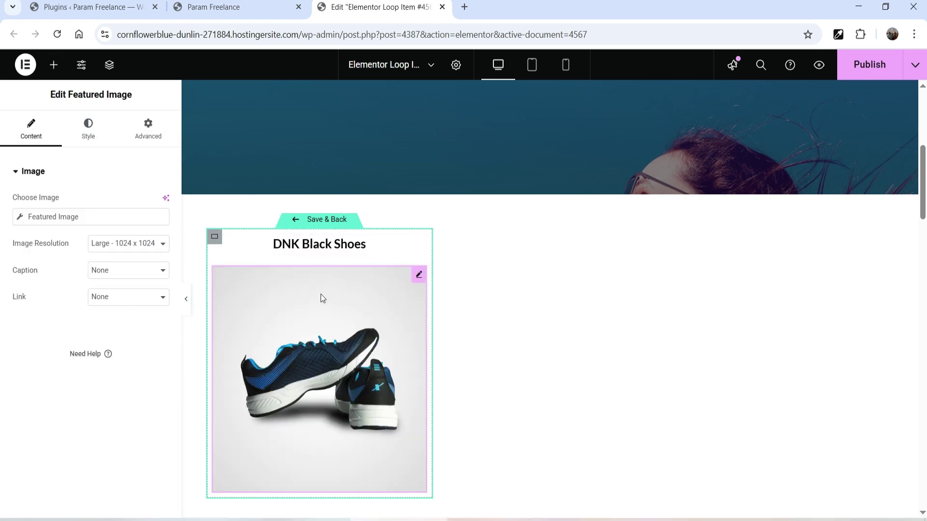
click(54, 65)
scroll(339, 274, down, 3)
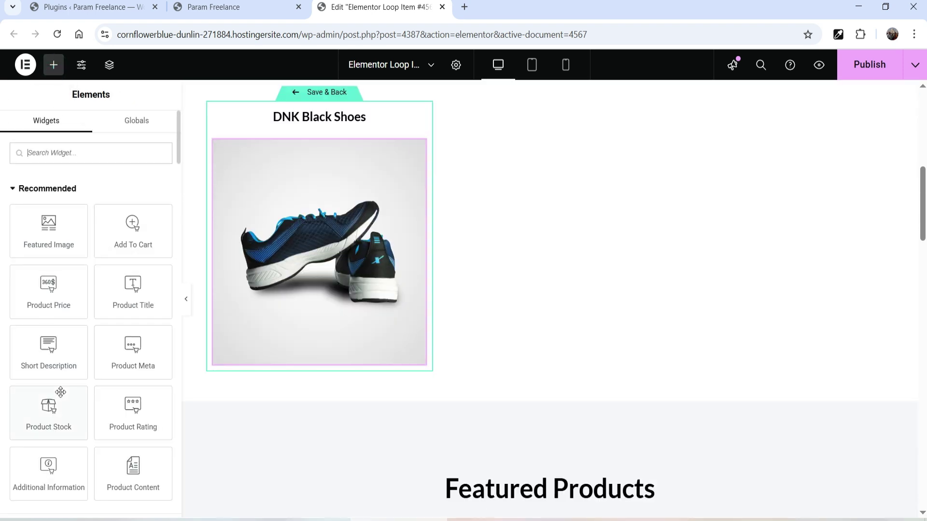
drag(41, 289, 256, 358)
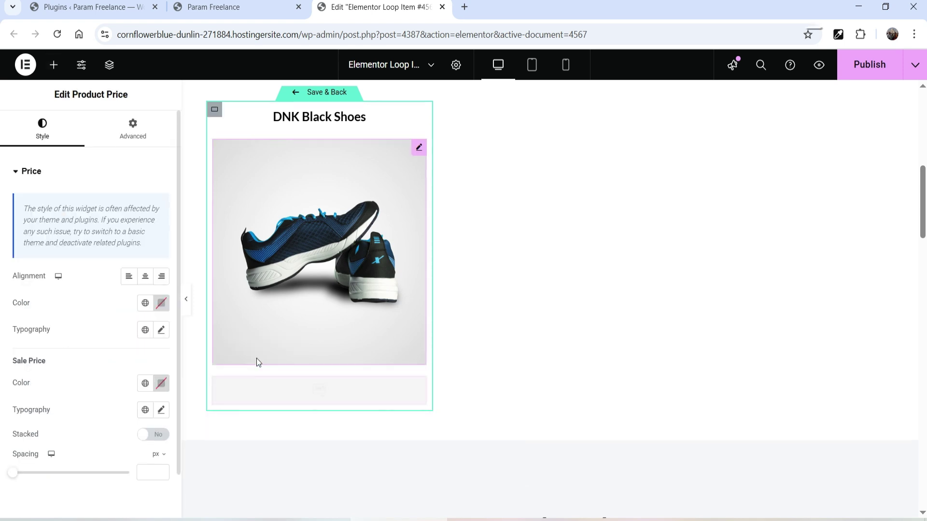
Search the widgets for "cart" and add the Add To Cart widget below the product price
click(54, 64)
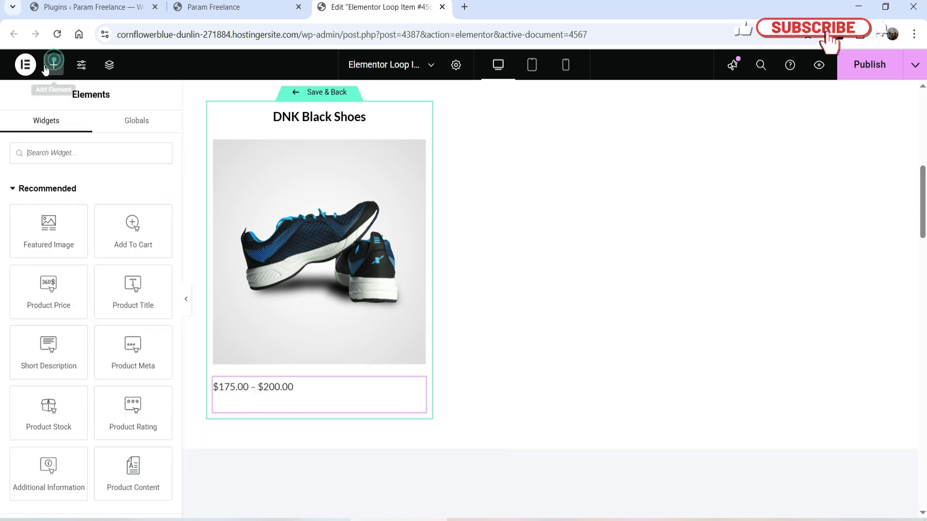
scroll(67, 303, down, 3)
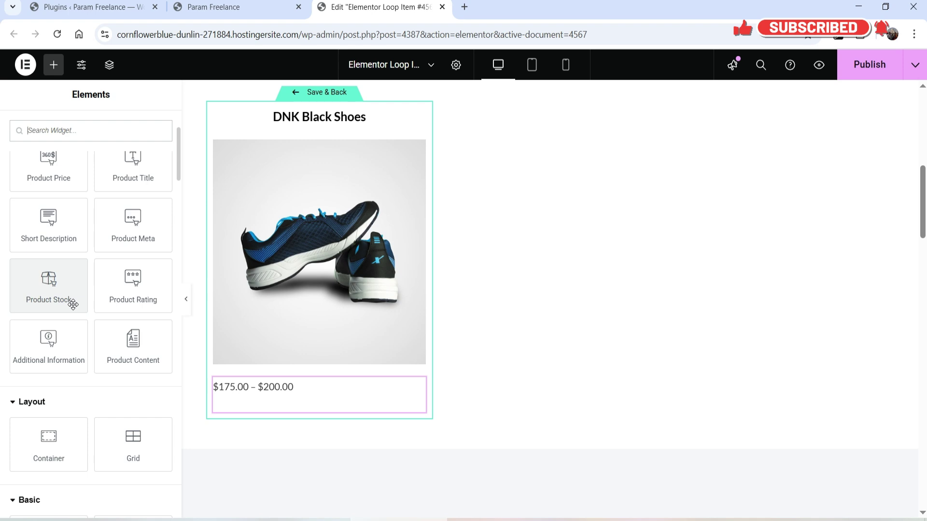
click(25, 138)
text(cart)
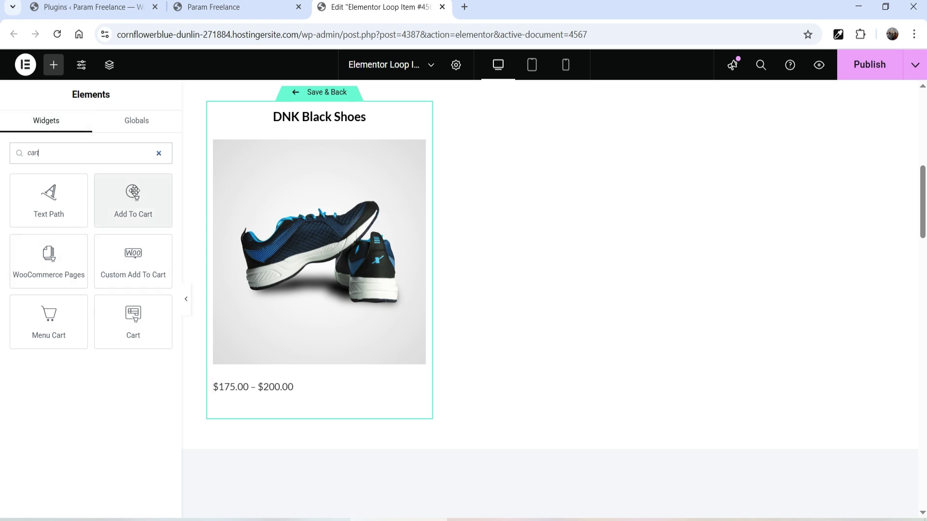
drag(133, 192, 282, 396)
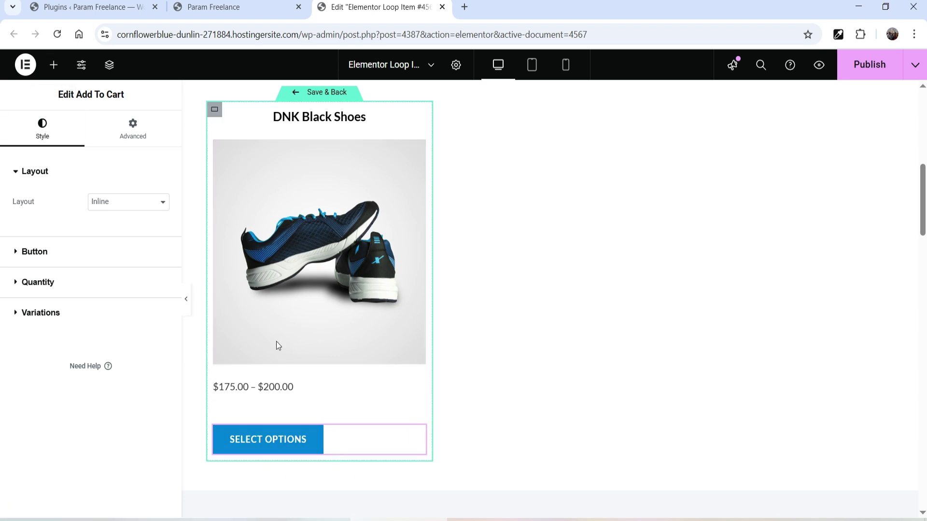
Insert a grid with two columns and one row between the product price and the Add To Cart widget
click(53, 65)
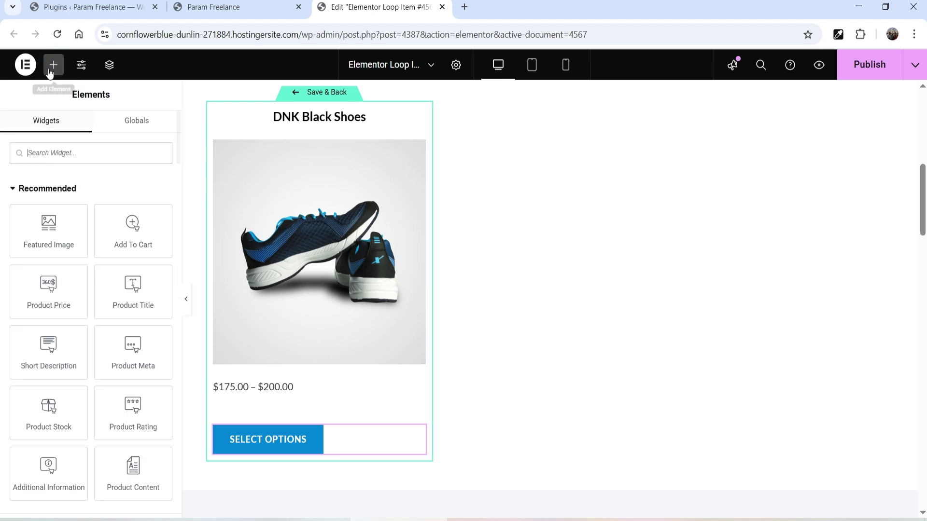
scroll(103, 261, down, 5)
drag(133, 332, 271, 410)
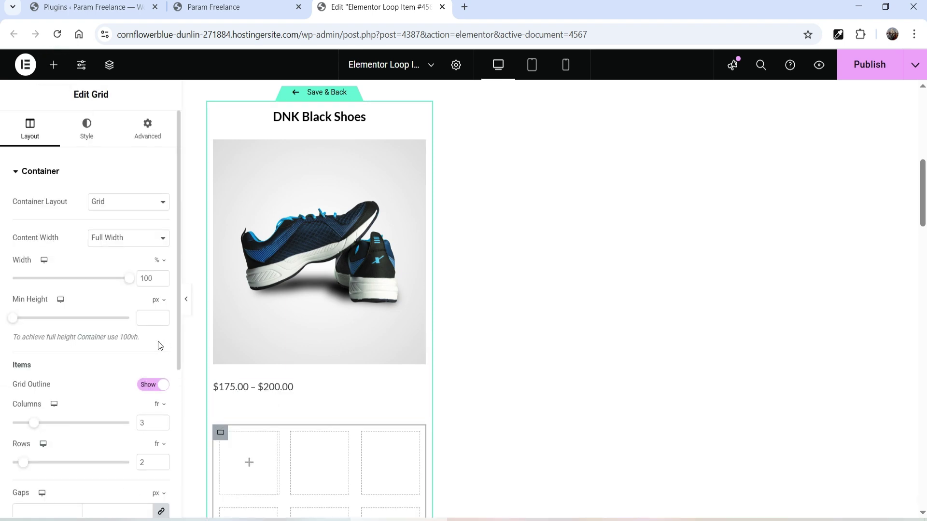
click(161, 425)
click(161, 466)
scroll(358, 314, down, 2)
Add a Button widget to the grid's first cell with the text "View Product"
click(273, 346)
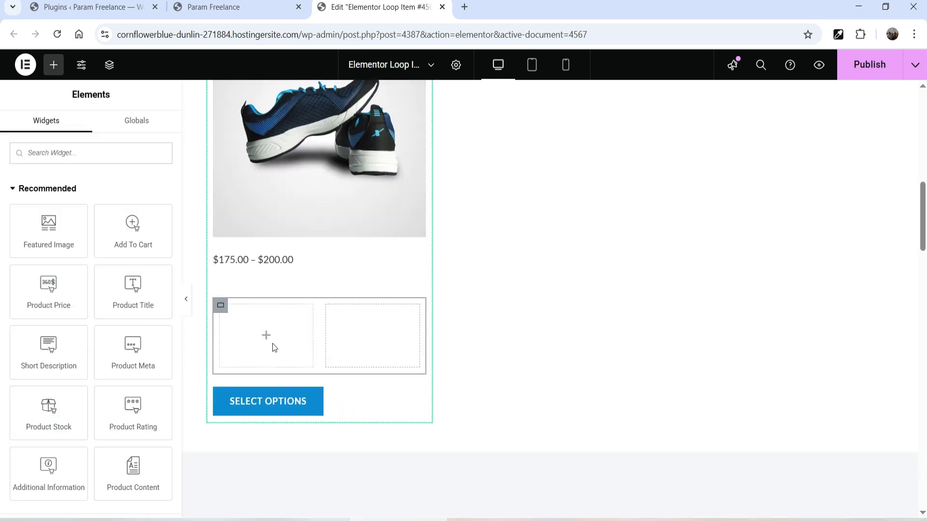
scroll(111, 314, down, 5)
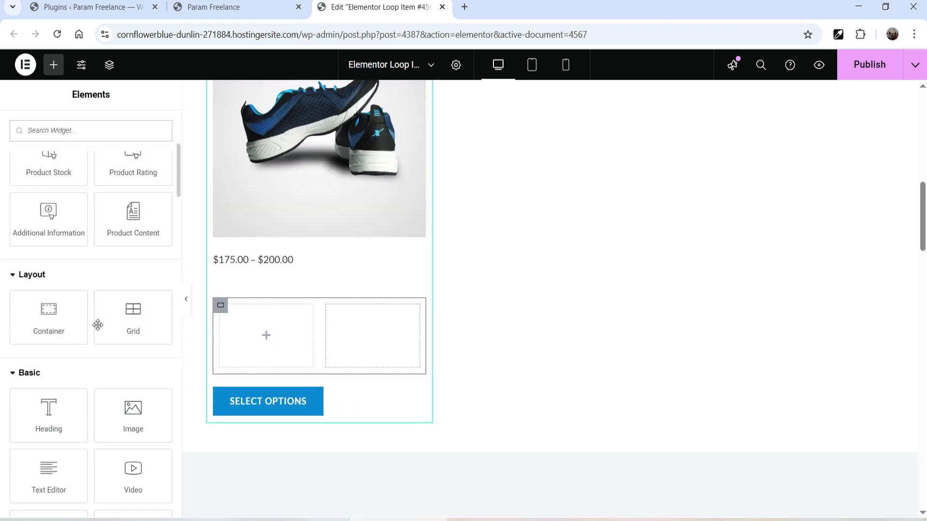
scroll(83, 323, down, 4)
drag(48, 344, 243, 361)
drag(133, 229, 41, 227)
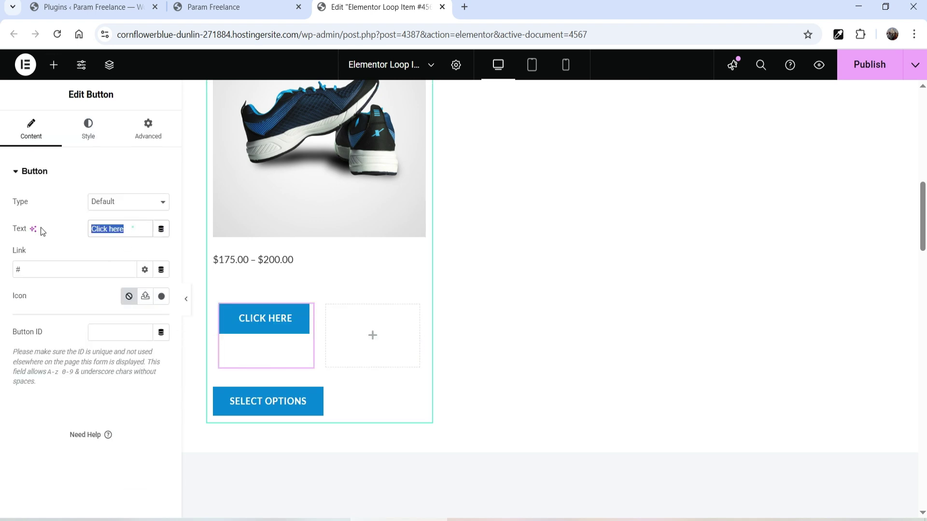
text(Vu)
key(BackSpace)
text(iew Product)
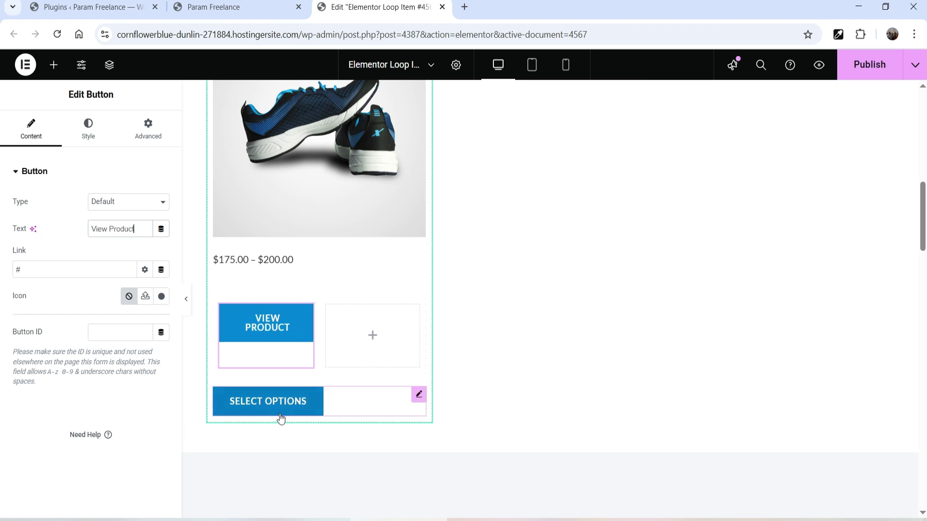
Add an Add To Cart widget to the grid's second cell and delete the Add To Cart button below the grid
click(371, 337)
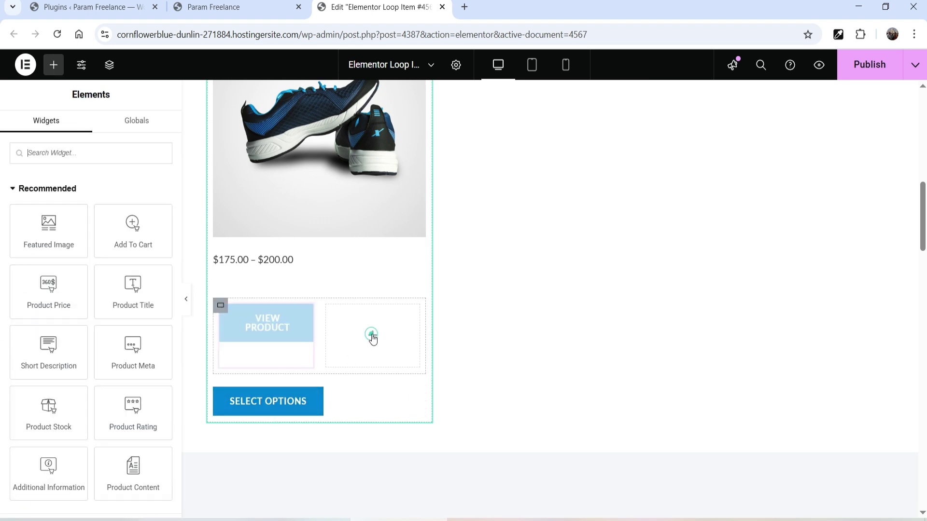
drag(126, 227, 368, 334)
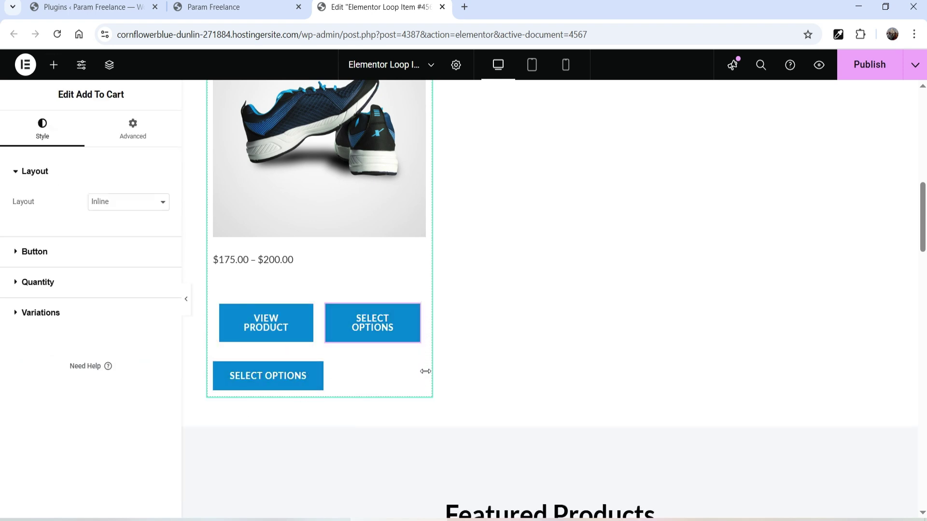
right_click(419, 369)
click(458, 504)
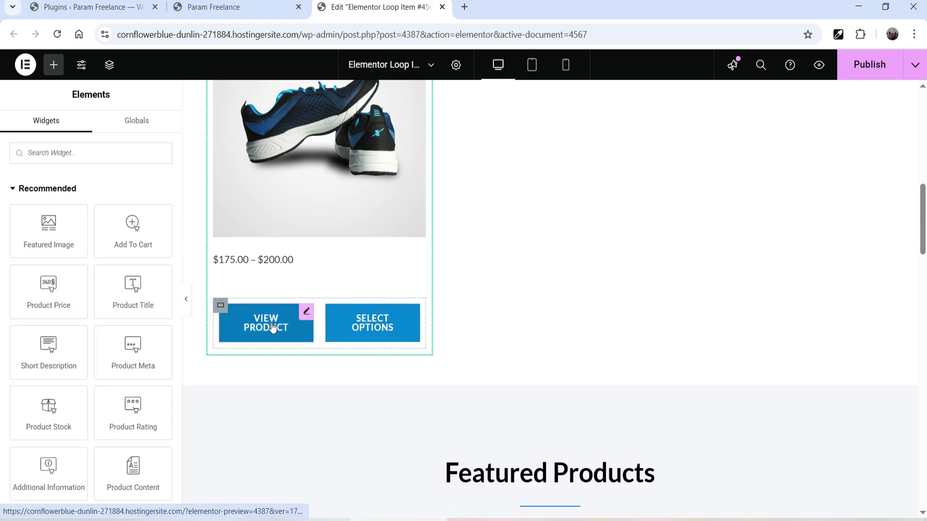
Link the View Product button to the dynamic Post URL
click(270, 326)
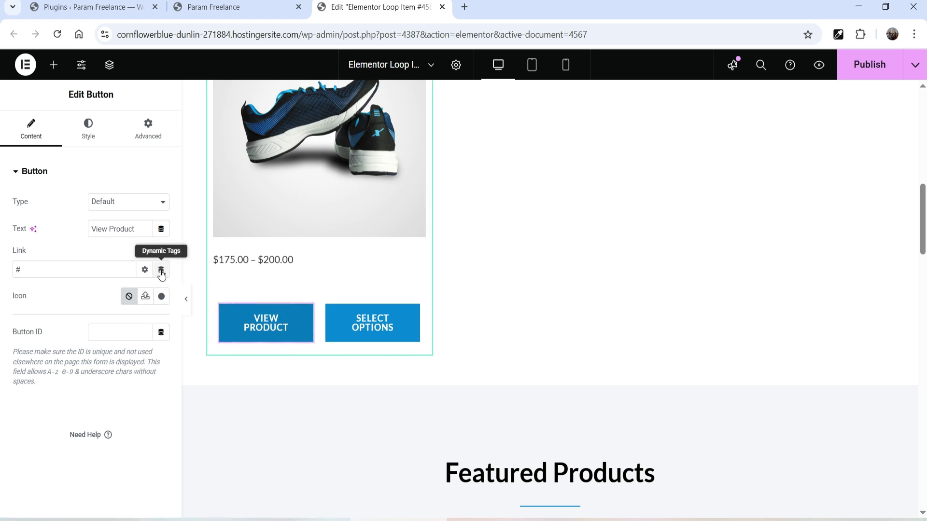
double_click(18, 269)
click(161, 270)
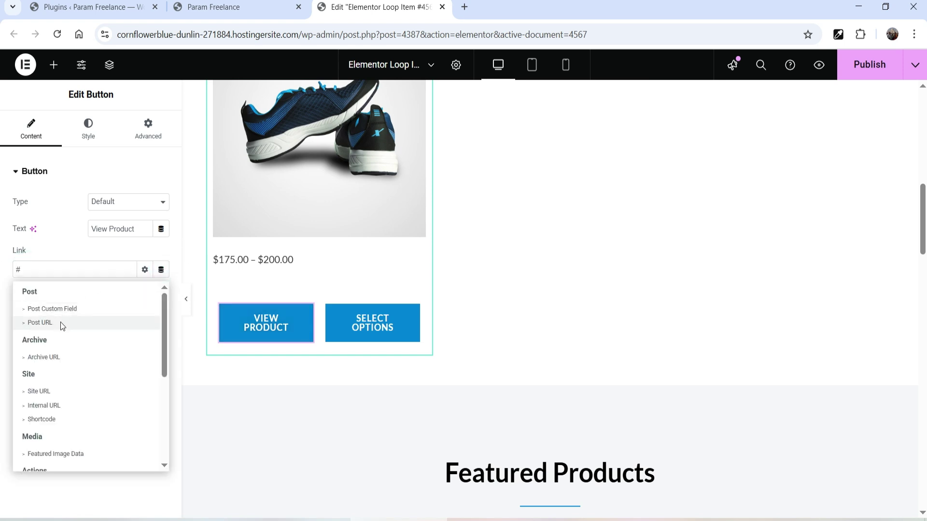
click(40, 323)
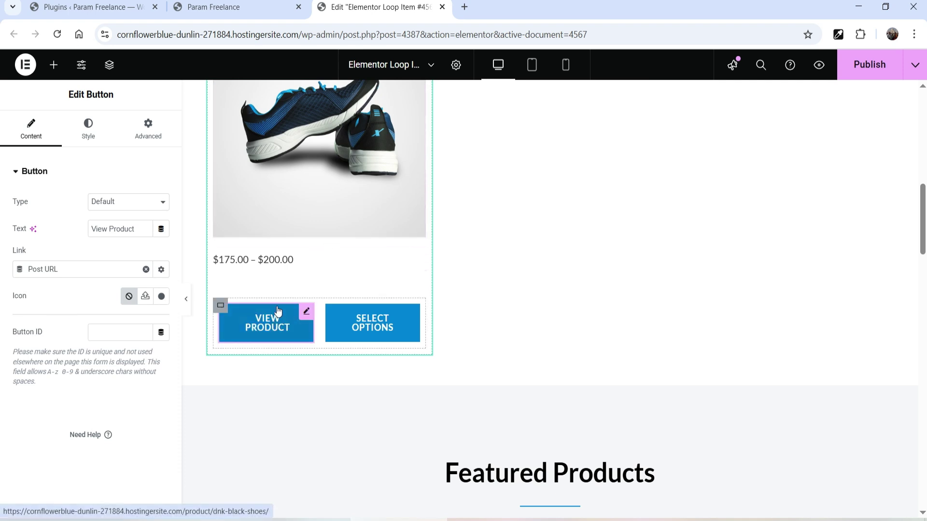
Try a Product Rating widget between the featured image and the price, and delete it
click(54, 65)
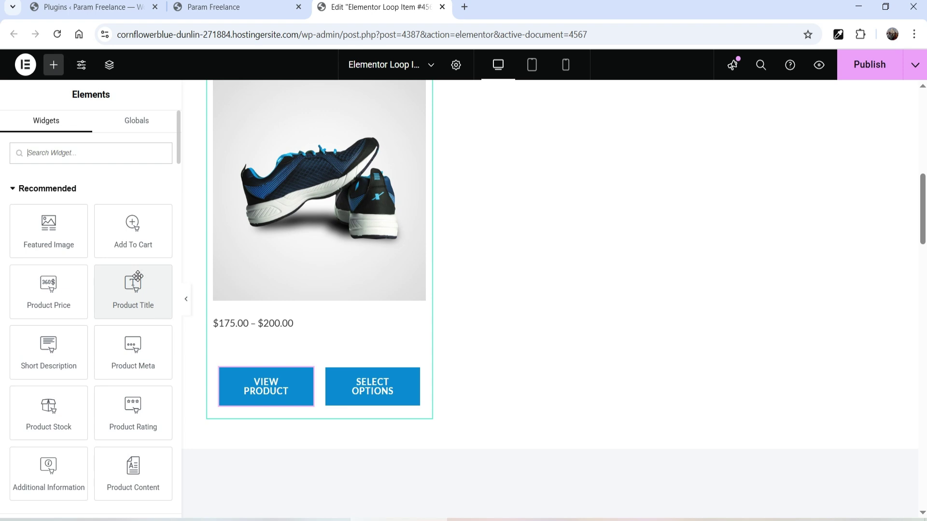
drag(130, 411, 326, 327)
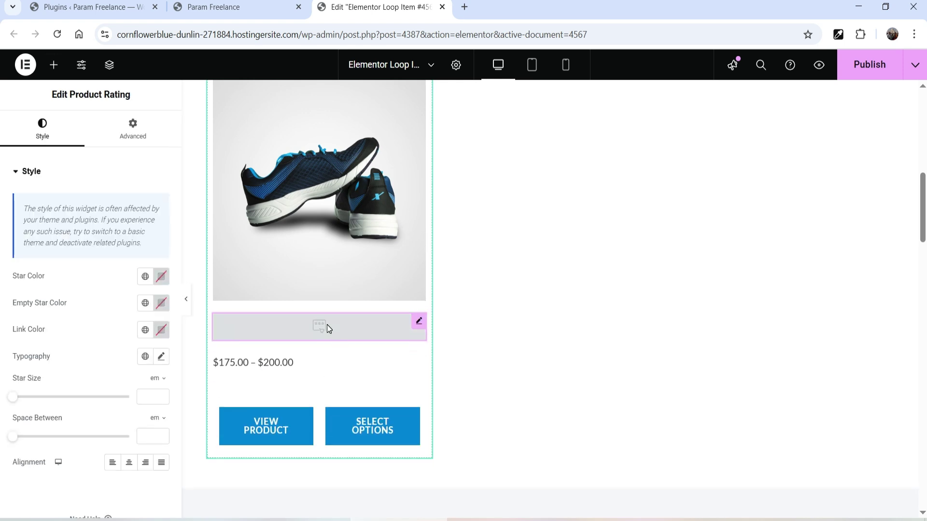
right_click(326, 329)
click(378, 504)
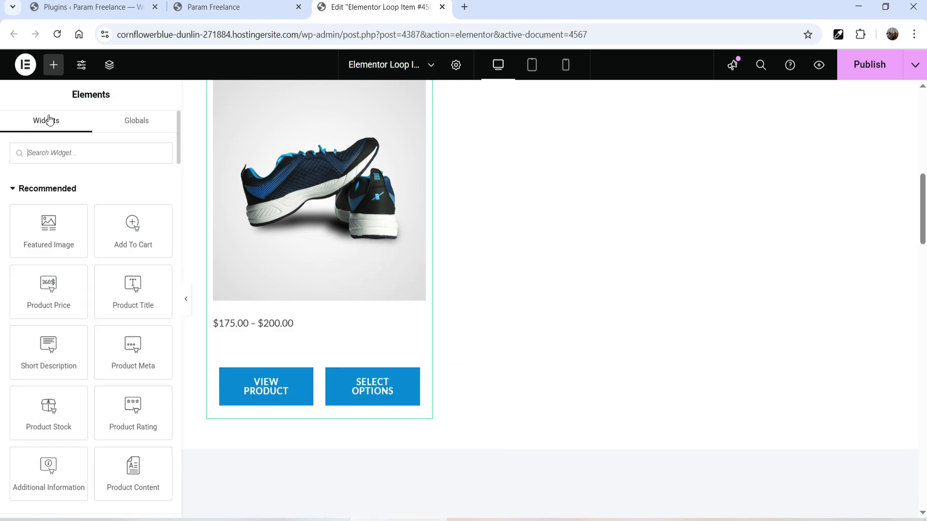
Try a Short Description widget between the featured image and the price, and delete it
scroll(147, 353, down, 2)
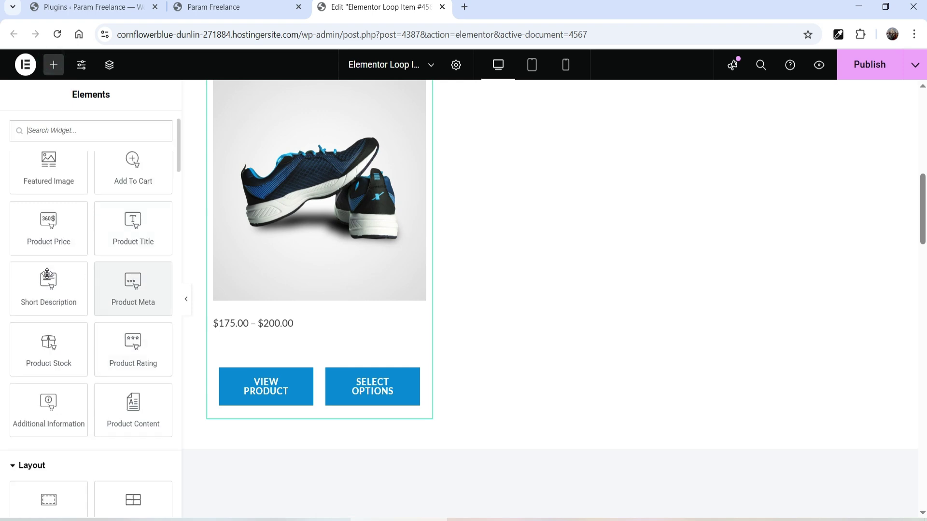
drag(44, 285, 303, 327)
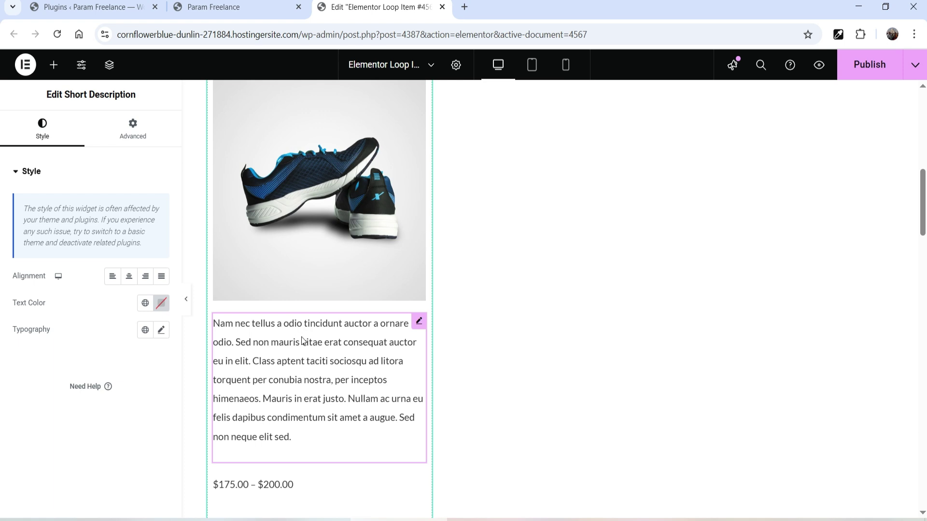
right_click(304, 340)
click(358, 502)
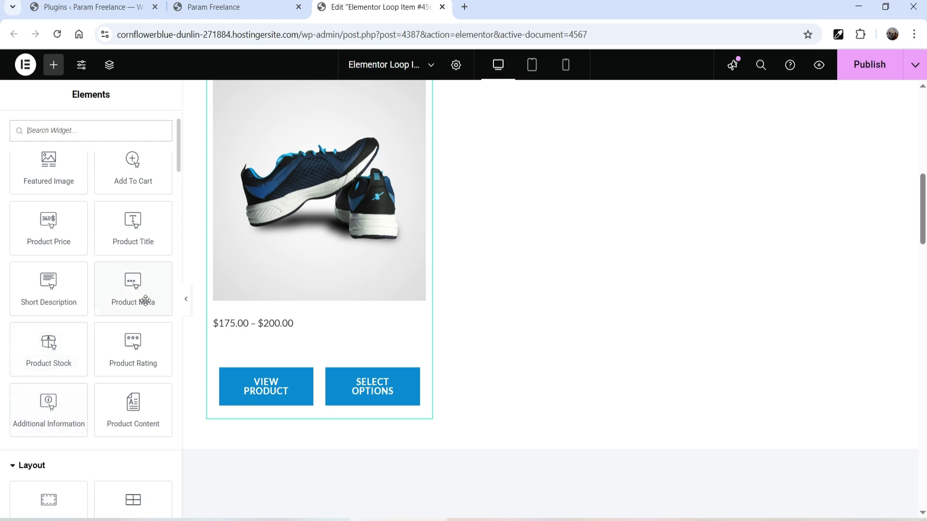
Try a Product Meta widget between the featured image and the price, and delete it
drag(133, 288, 310, 327)
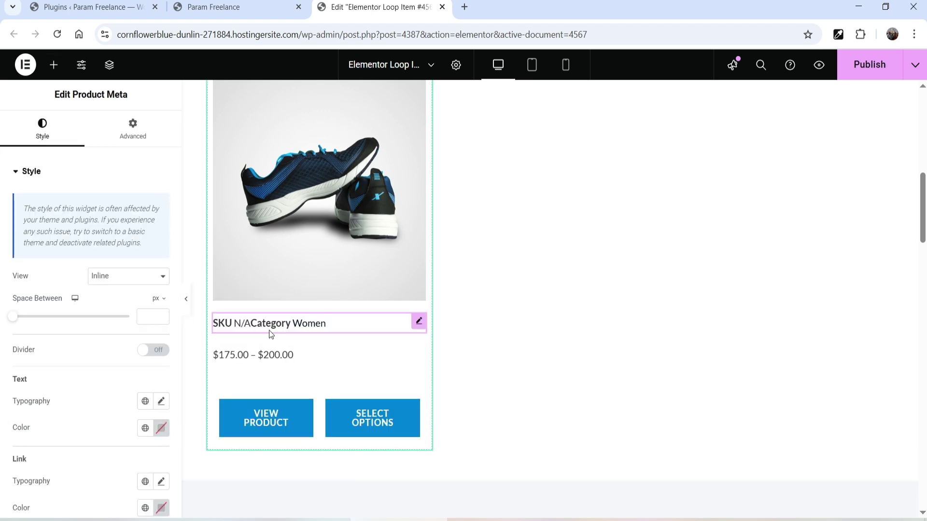
right_click(369, 332)
key(Delete)
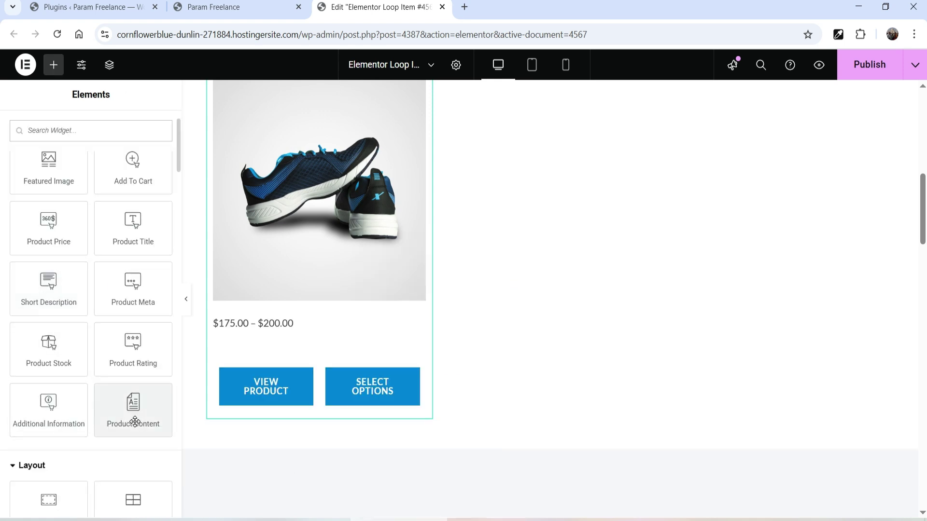
Give the loop item's outer container a default box shadow and 20 px padding on all sides
scroll(529, 324, up, 4)
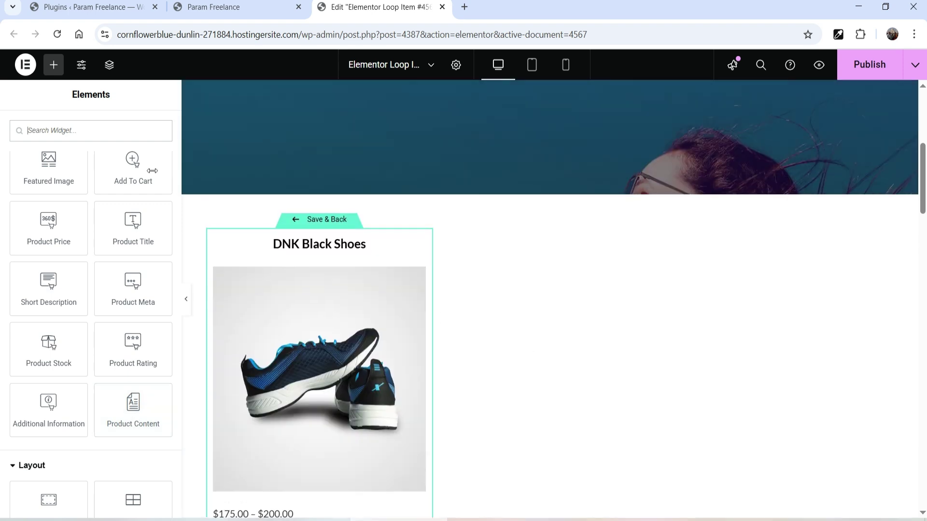
click(215, 238)
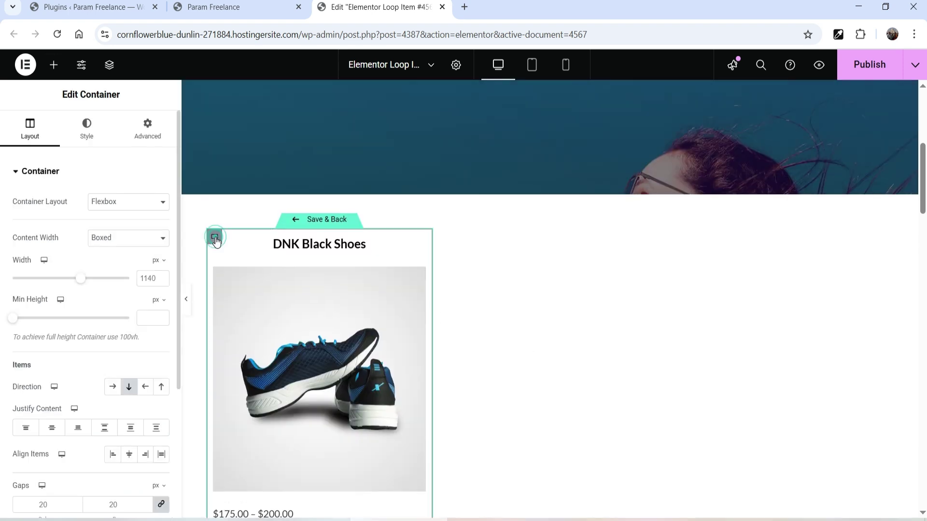
click(88, 130)
click(77, 312)
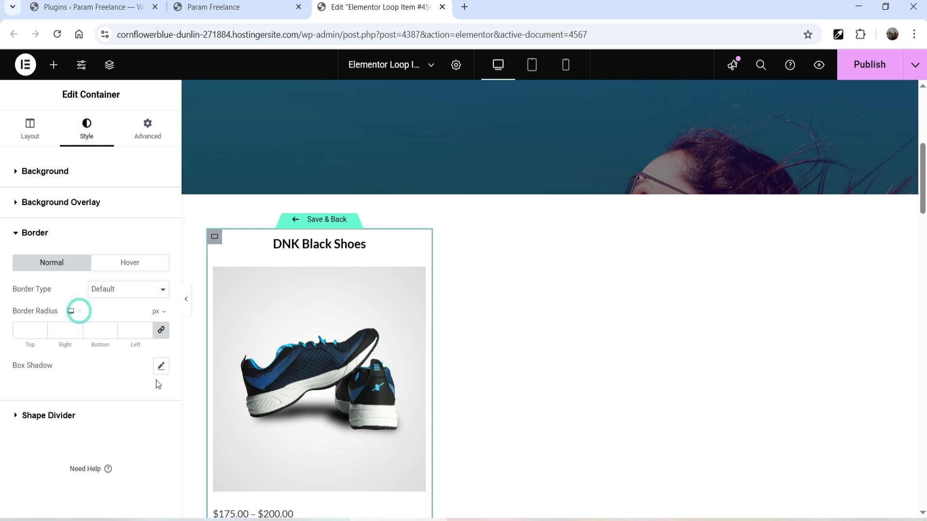
click(161, 366)
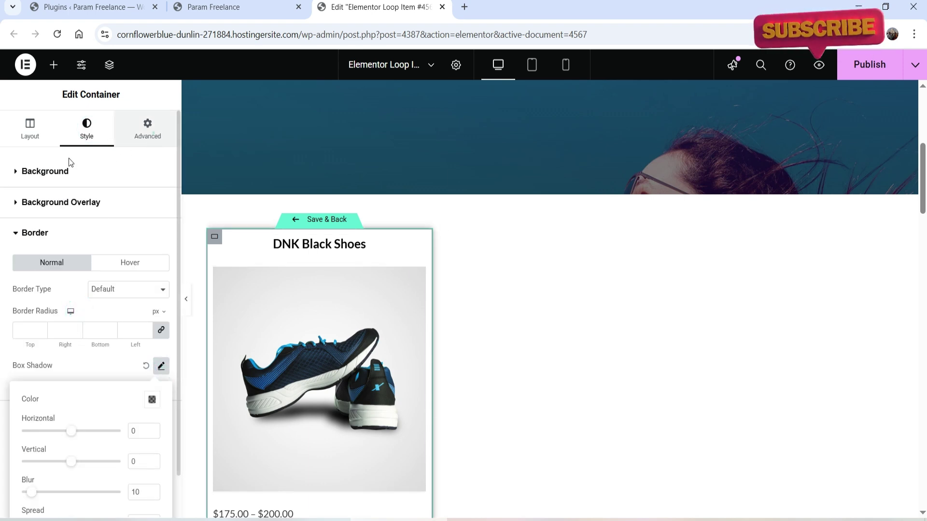
click(148, 130)
click(18, 263)
text(20)
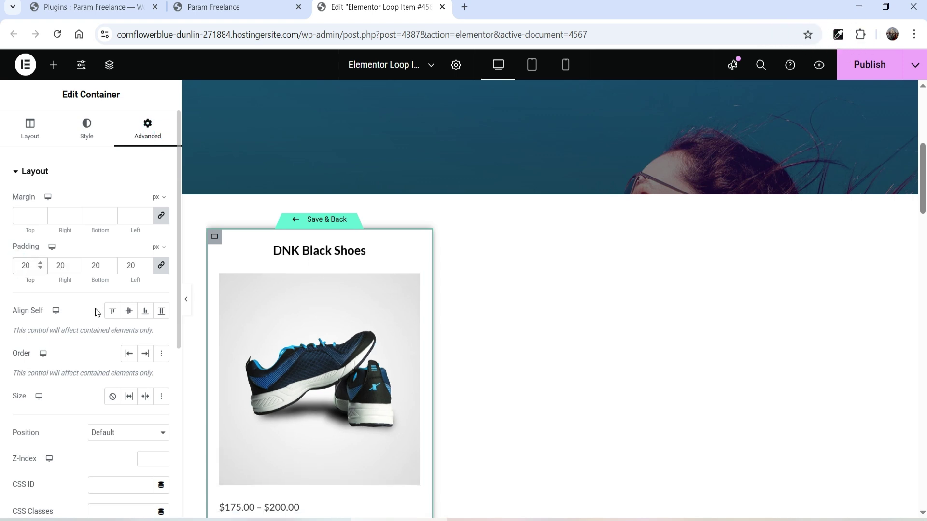
Set the product title's text color to the global color Theme Alternate Brand
click(294, 250)
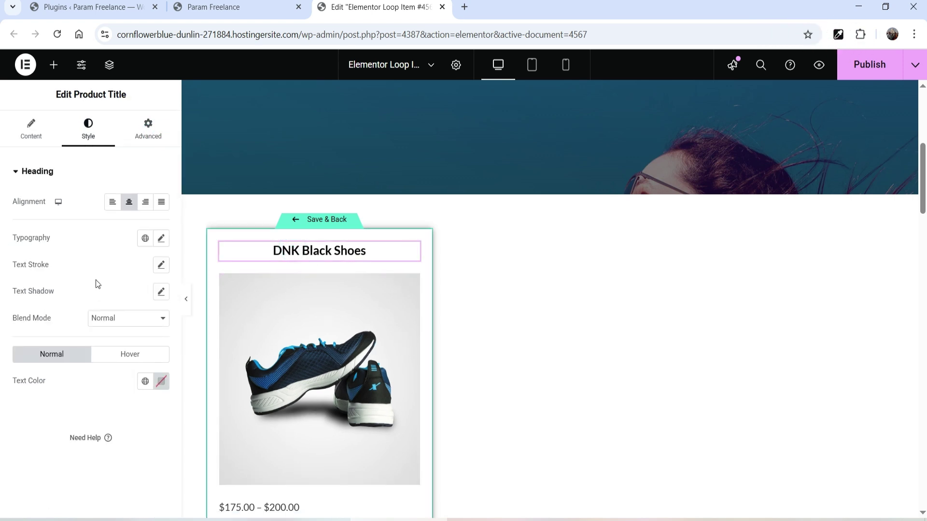
click(145, 381)
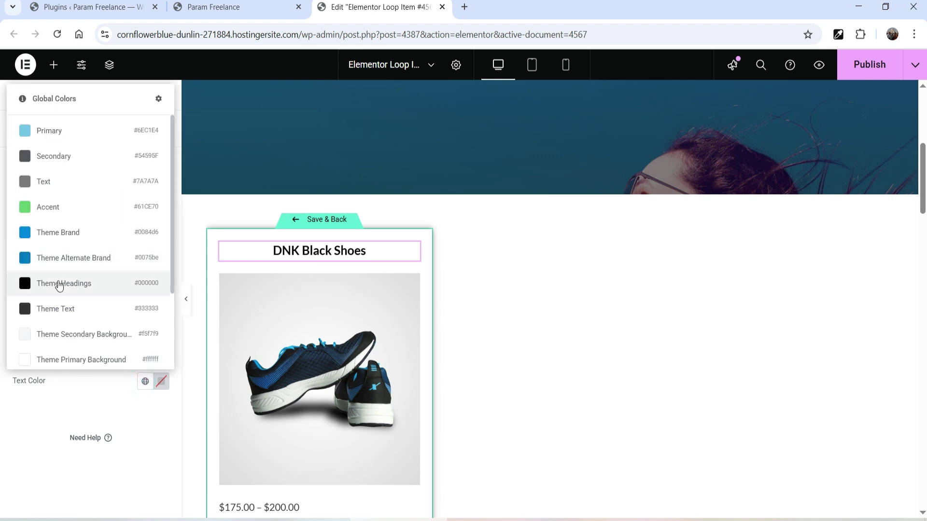
click(52, 260)
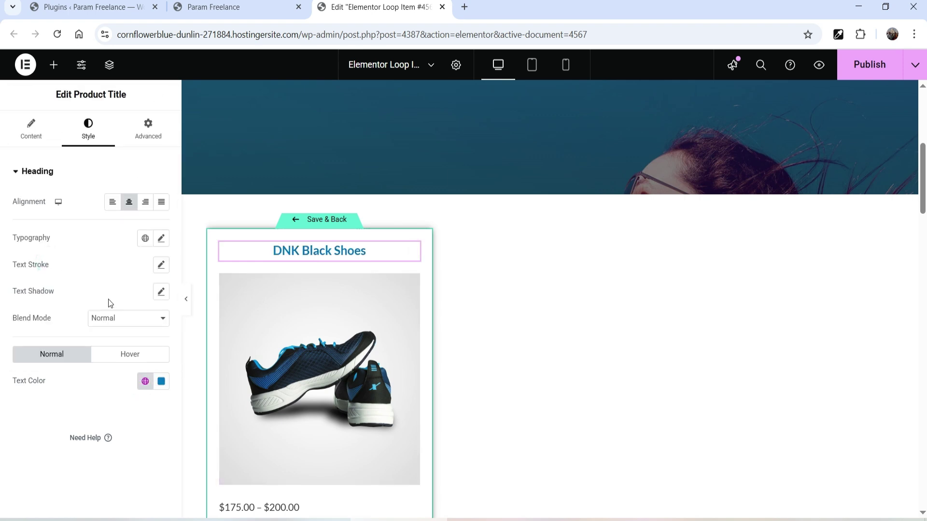
Set the product title's font size to 23 px
click(162, 238)
click(140, 338)
text(2)
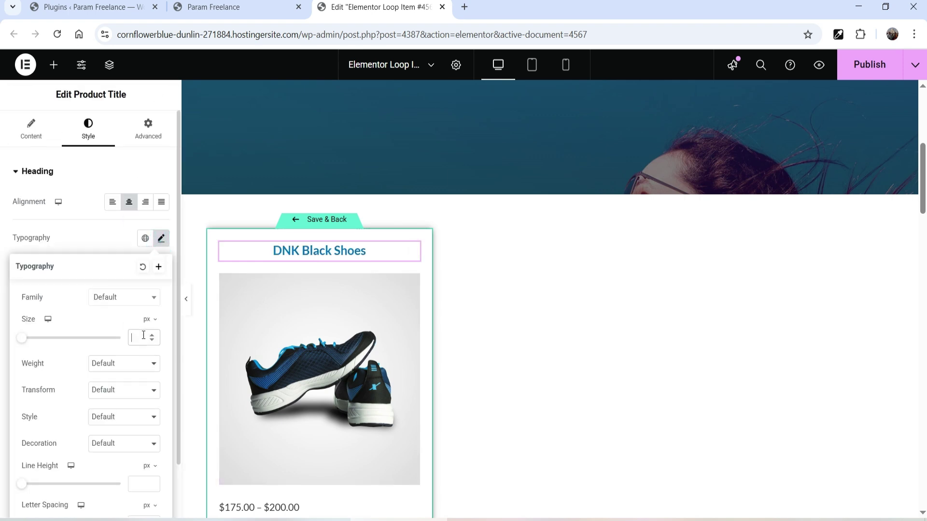
text(0)
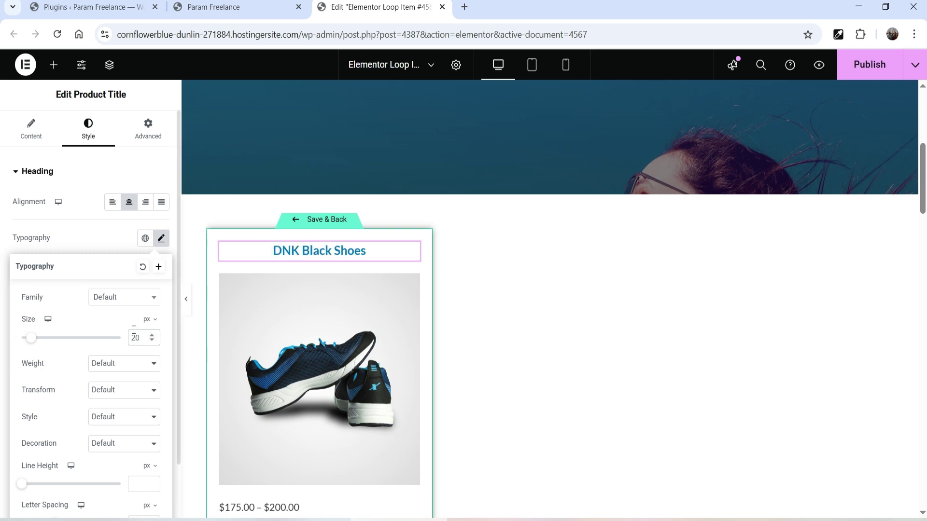
click(152, 335)
click(152, 335)
click(153, 335)
click(152, 335)
click(153, 335)
click(153, 341)
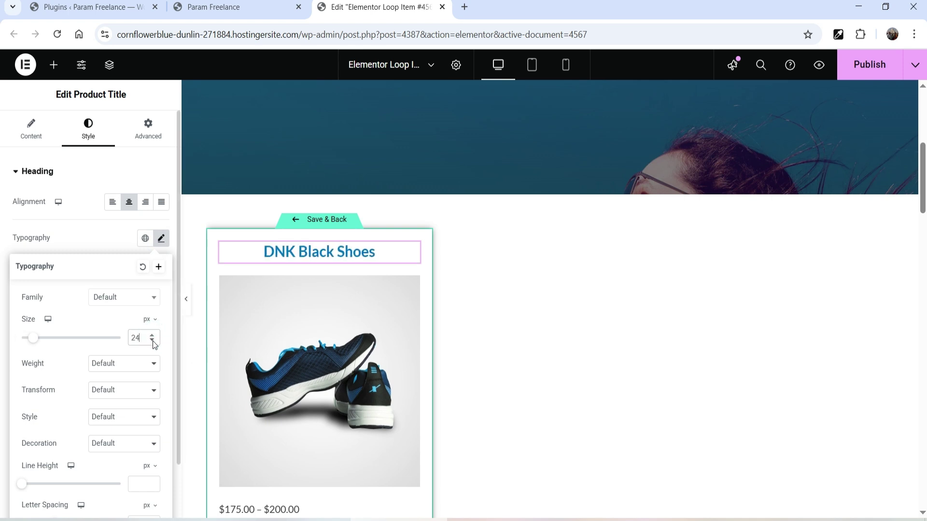
click(152, 341)
Round the featured image's corners with a 14 px border radius on all sides and collapse the editing panel
scroll(519, 274, down, 4)
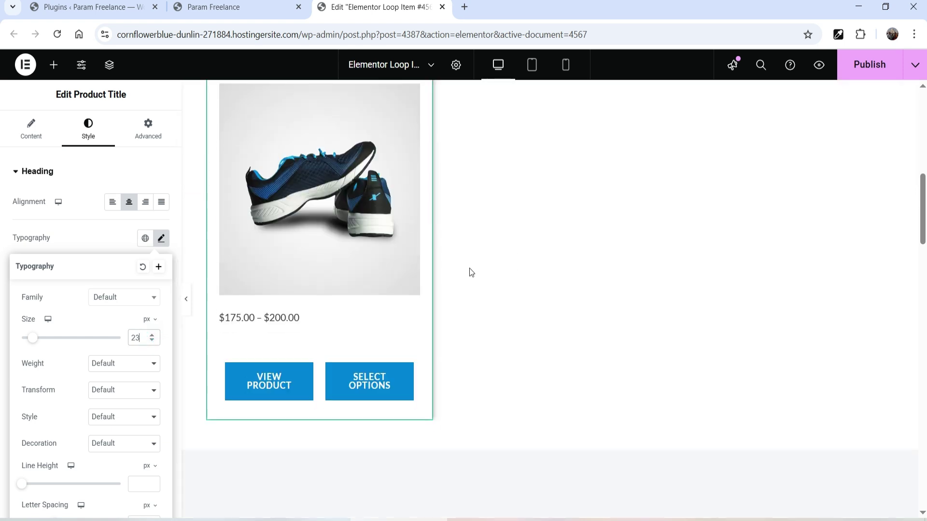
click(337, 241)
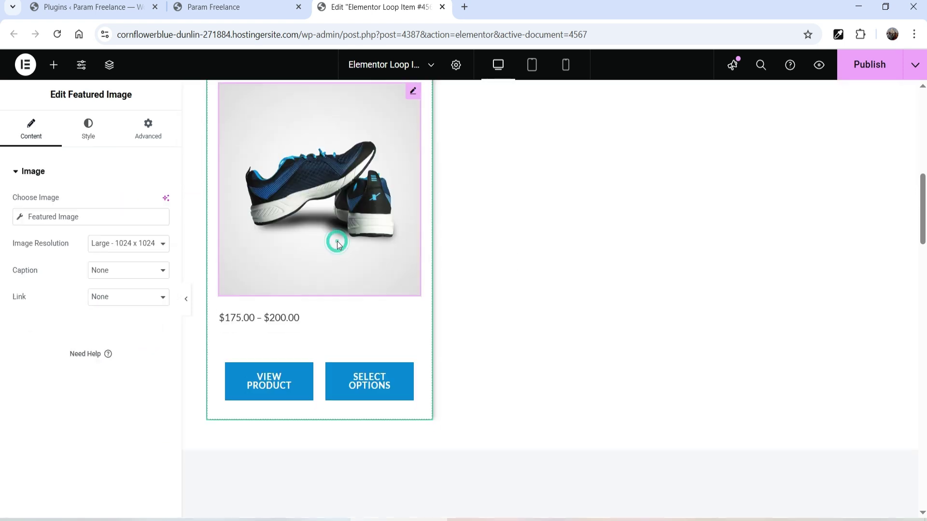
click(87, 126)
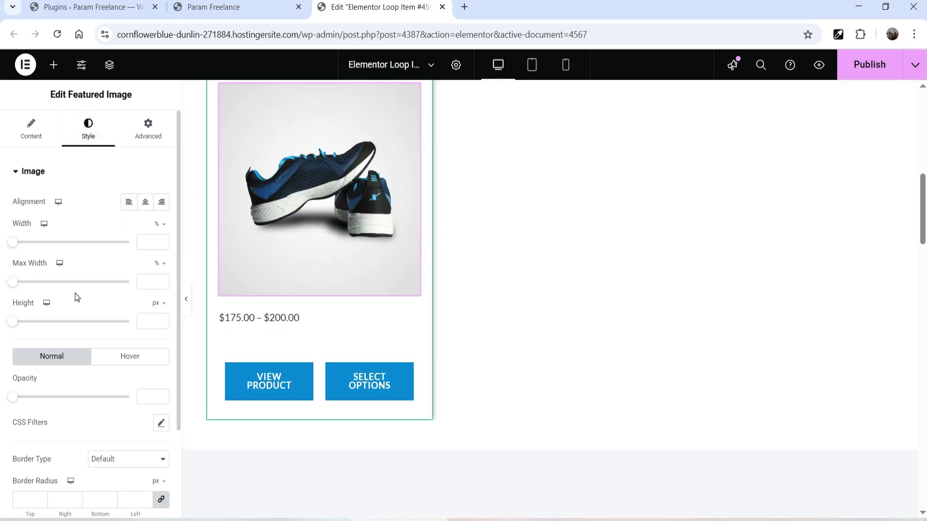
scroll(72, 304, down, 2)
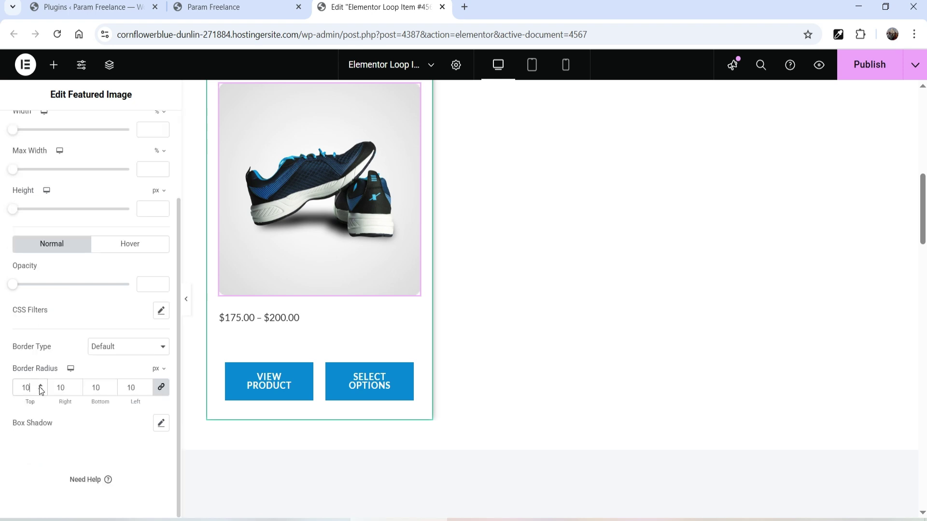
scroll(529, 328, up, 1)
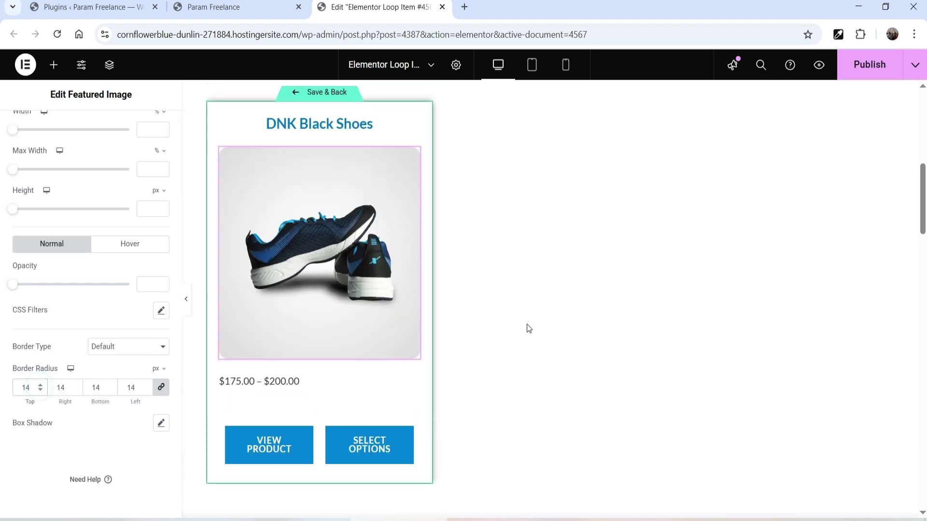
click(186, 299)
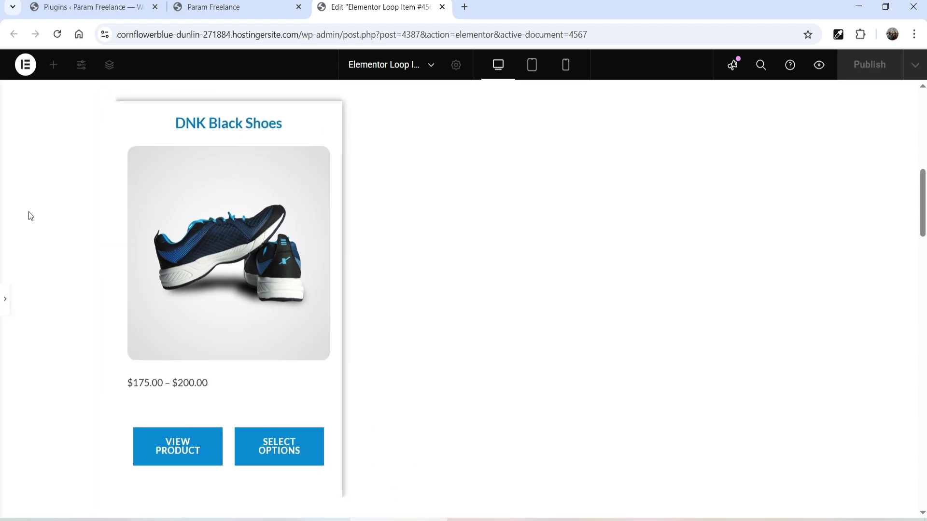
Set the product price's color to the global color Theme Alternate Brand
click(9, 301)
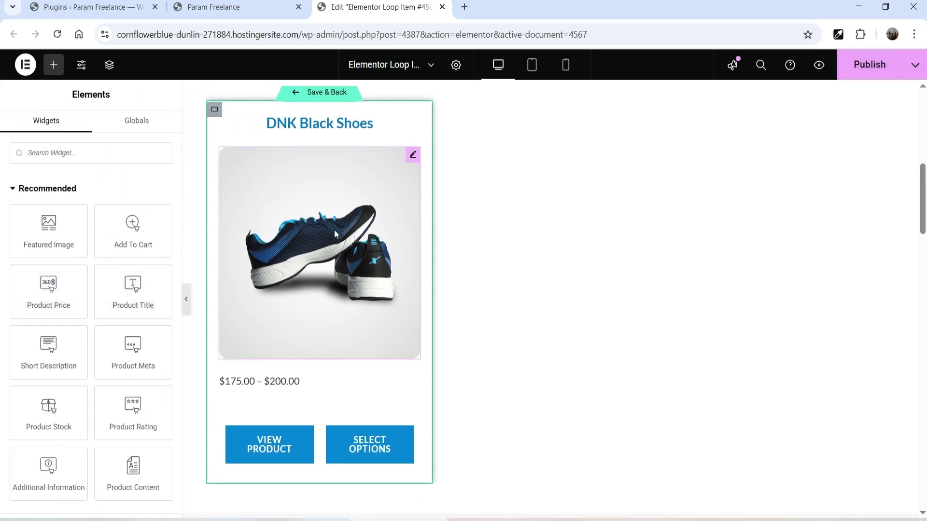
click(278, 387)
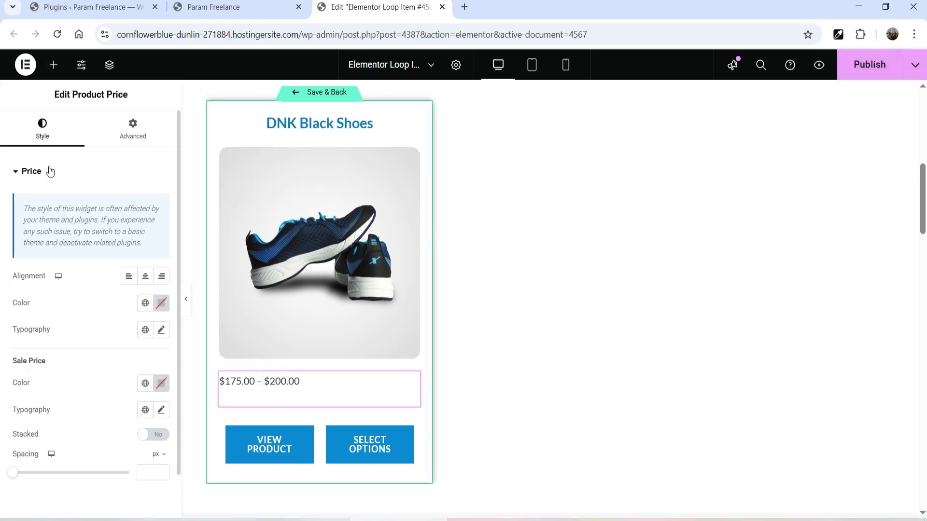
scroll(74, 268, down, 1)
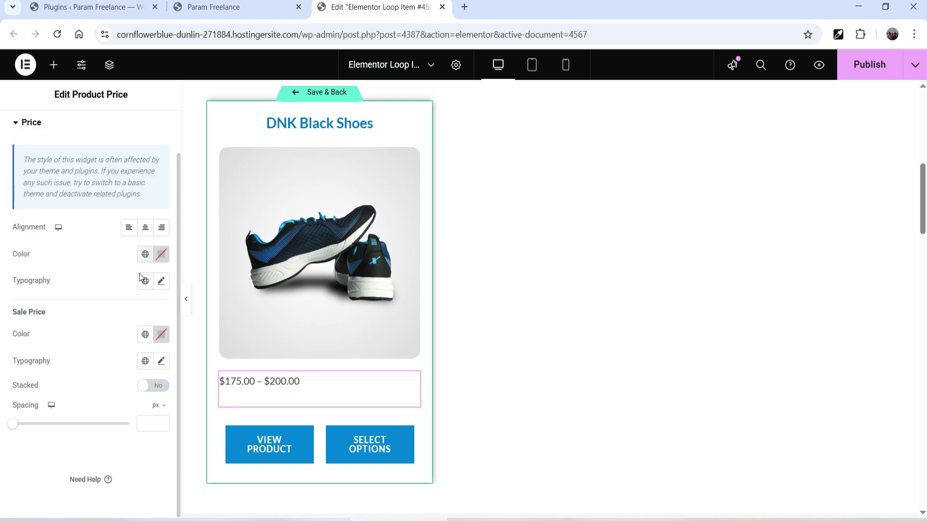
click(145, 254)
click(94, 410)
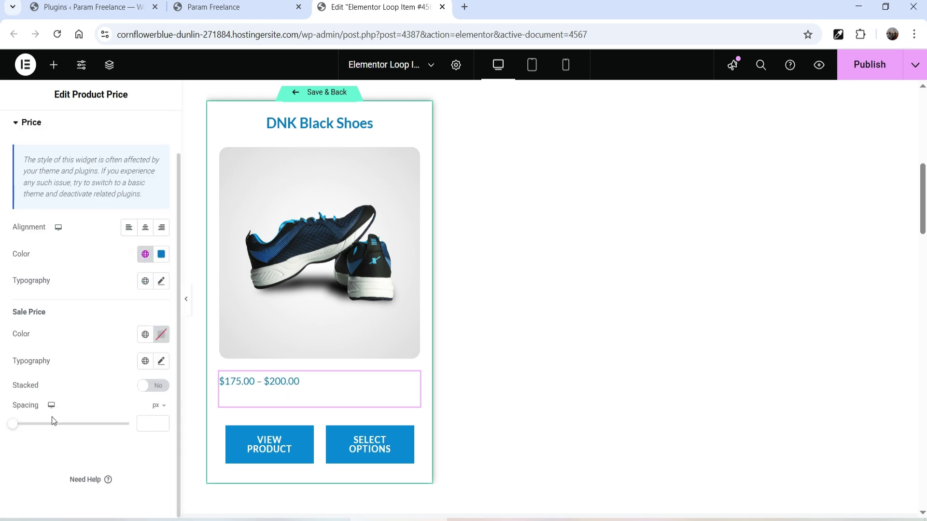
Set the product price's typography to size 20 px and weight 600 (Semi Bold)
click(160, 285)
click(120, 406)
click(118, 303)
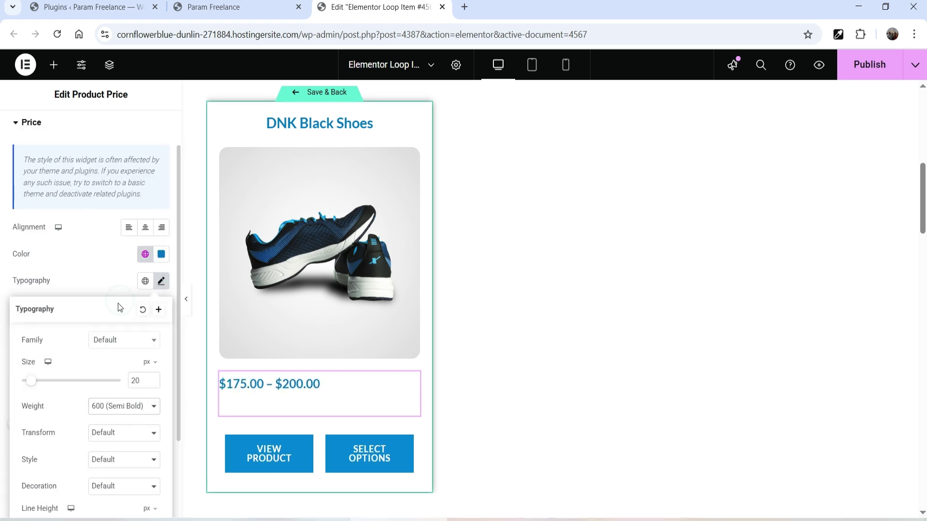
click(92, 276)
Set the sale price's color to the global color Accent and adjust its font size
click(145, 335)
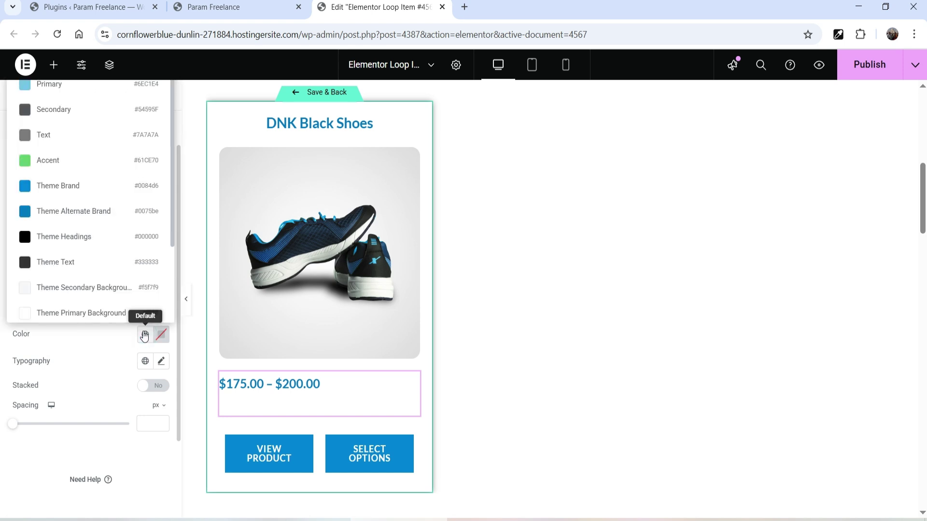
click(86, 156)
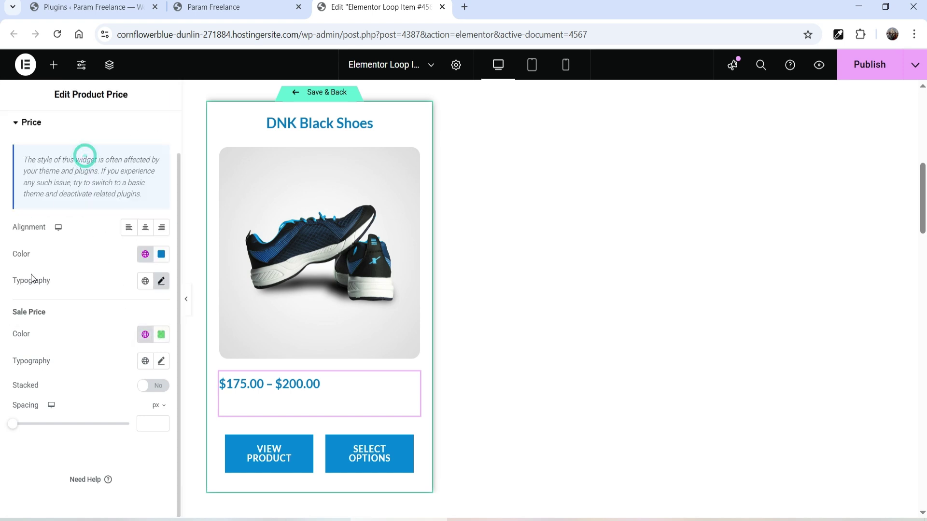
click(160, 368)
click(140, 460)
text(2)
click(124, 486)
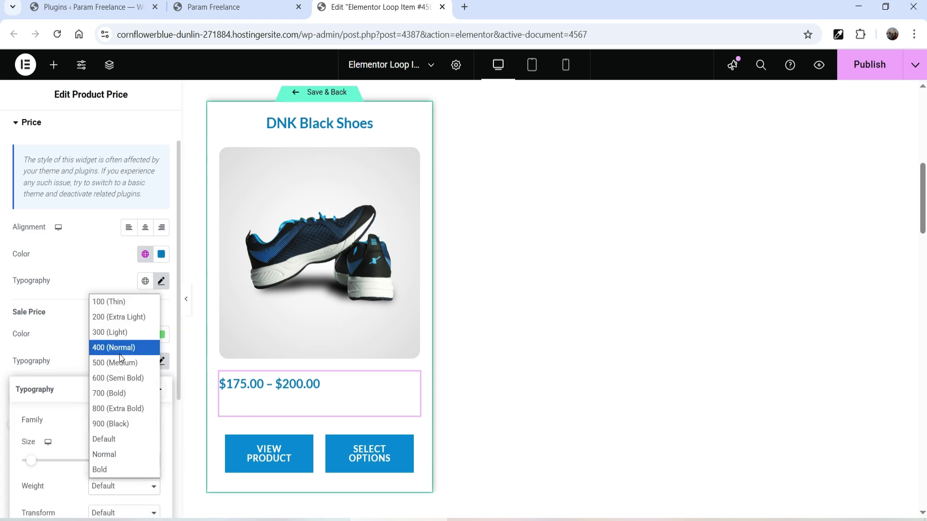
click(74, 352)
scroll(141, 375, up, 1)
Set the View Product button's background color to the custom green #166D22
click(288, 444)
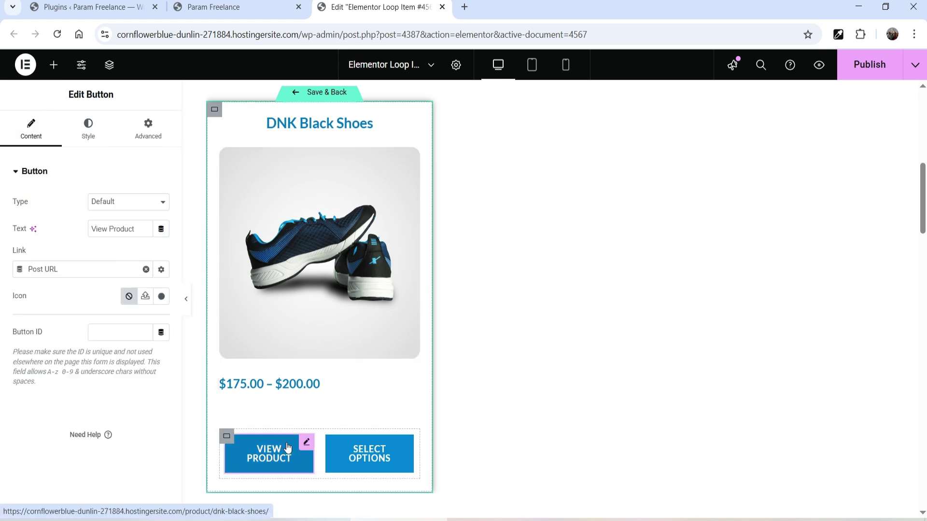
click(81, 140)
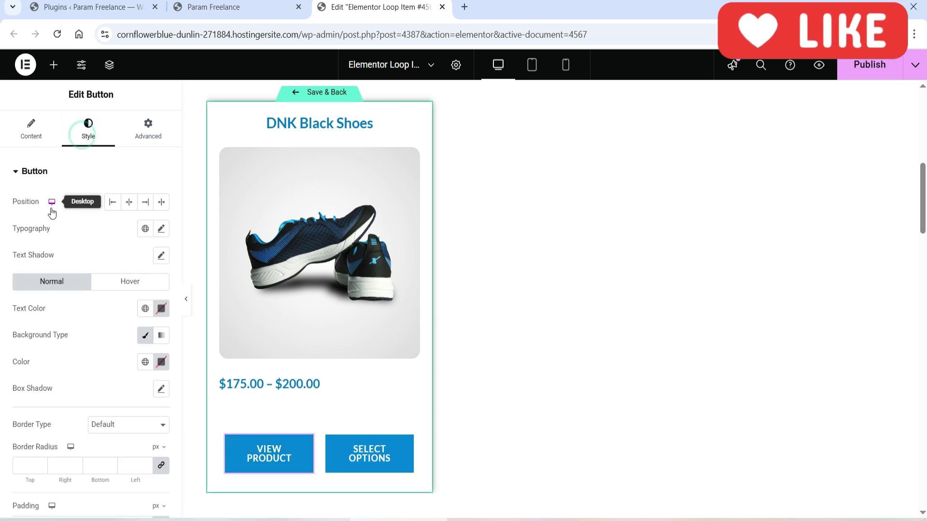
scroll(29, 325, down, 1)
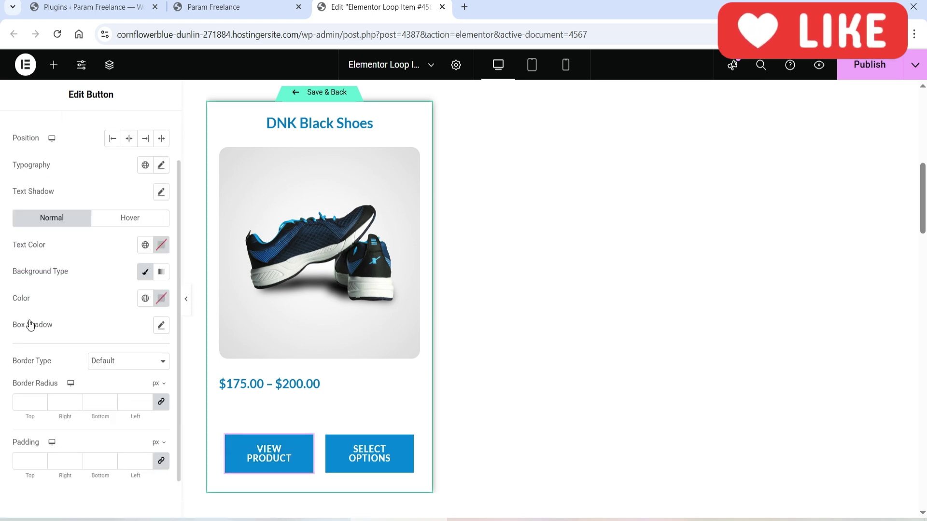
click(145, 298)
click(62, 124)
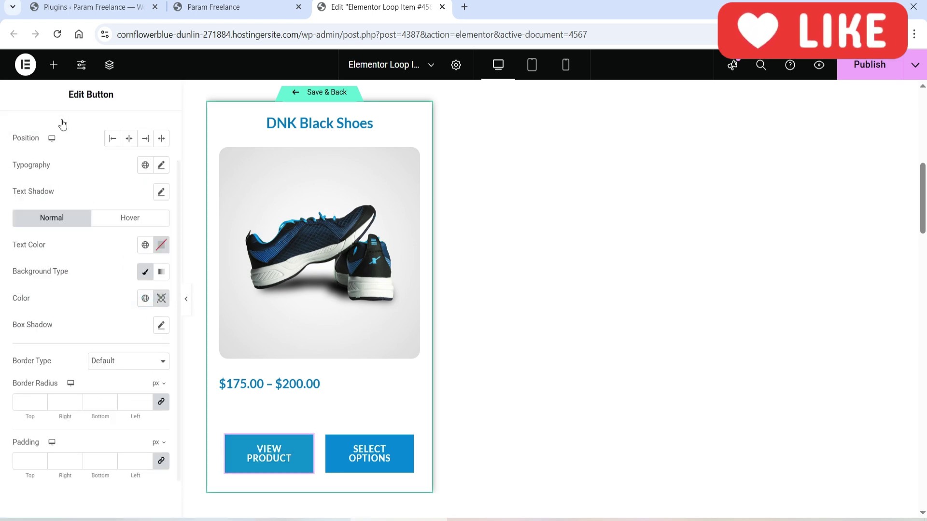
click(162, 299)
text(#166D22)
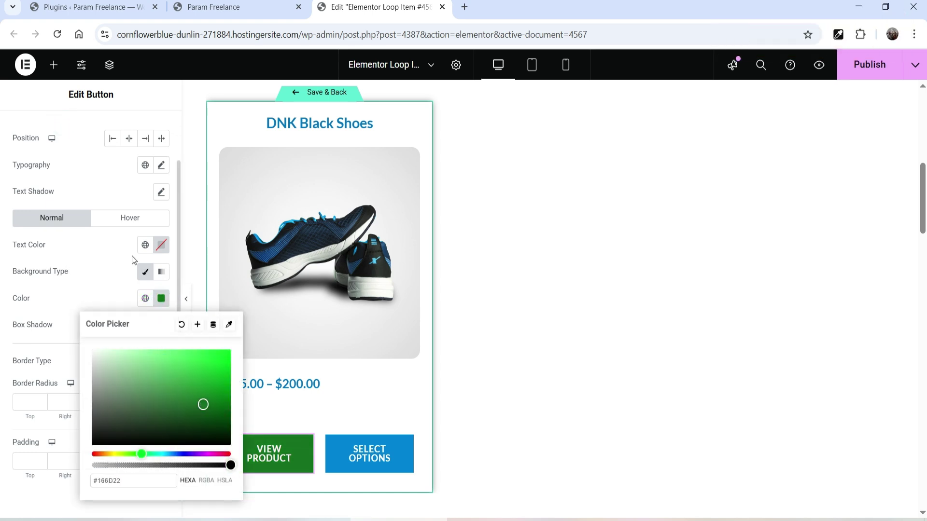
click(145, 245)
click(86, 243)
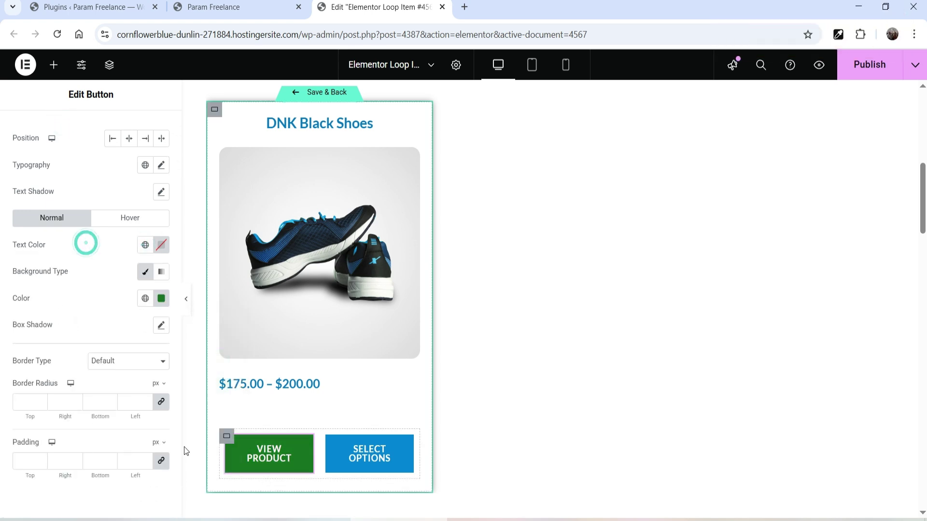
scroll(29, 396, down, 1)
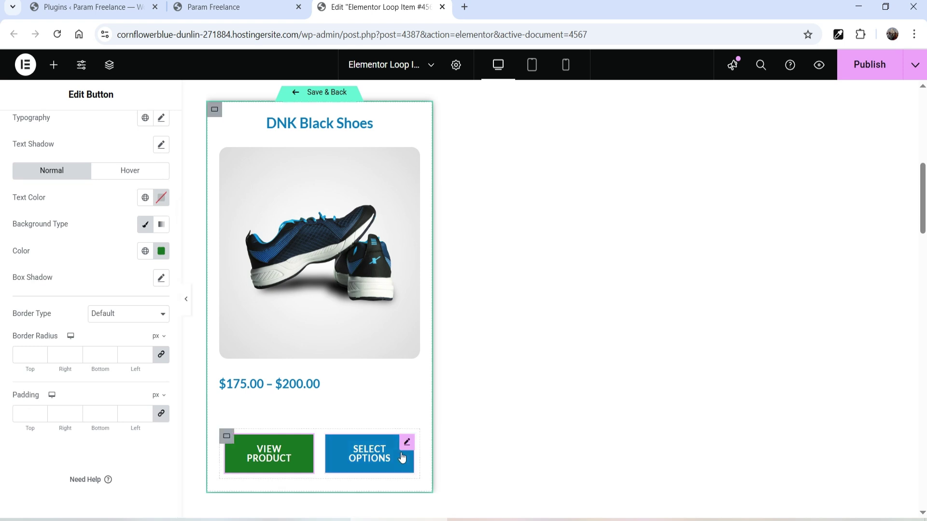
Preview the styled product card with the editing panel collapsed
click(387, 465)
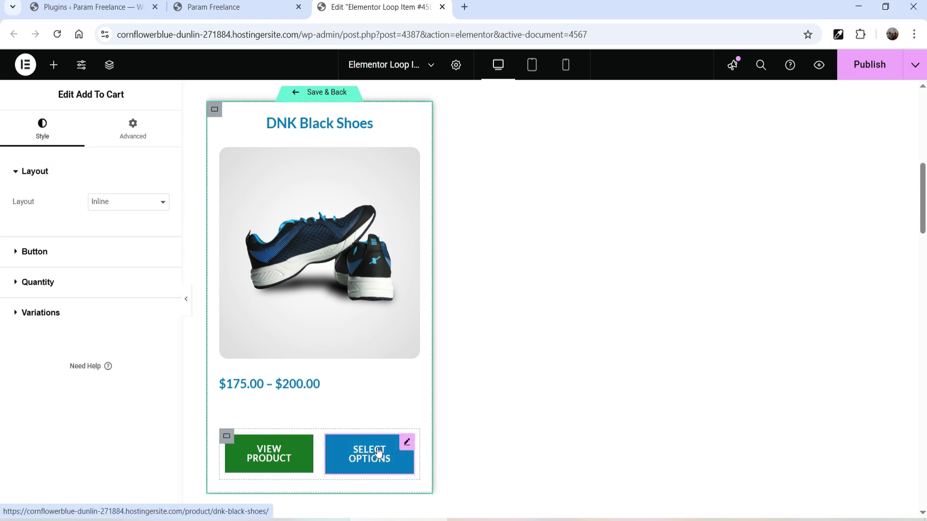
click(187, 303)
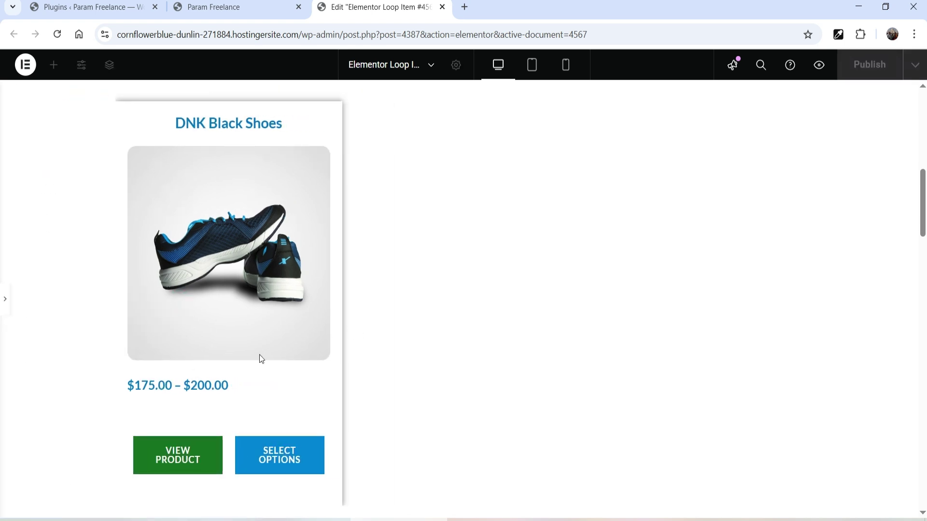
click(7, 301)
Set the product price's spacing to 0 px and save the loop item template, returning to the page
click(220, 382)
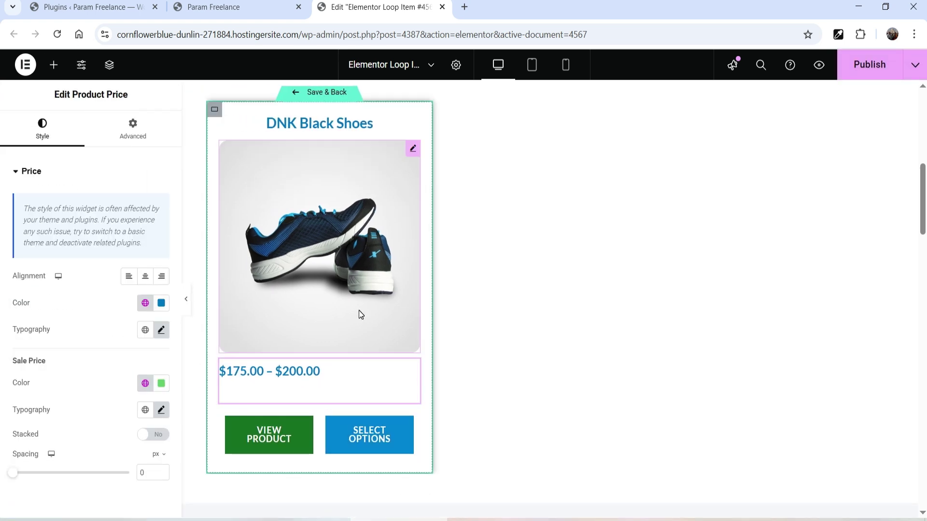
scroll(355, 311, up, 4)
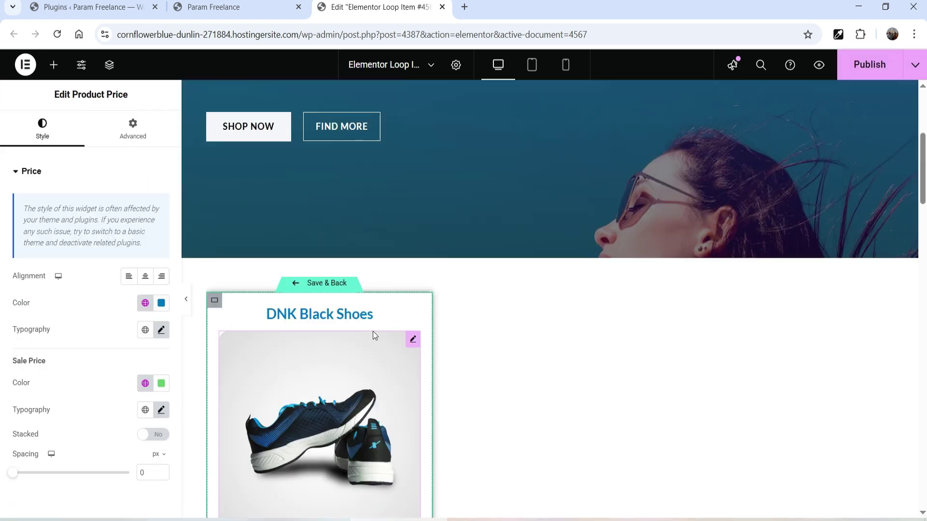
click(320, 287)
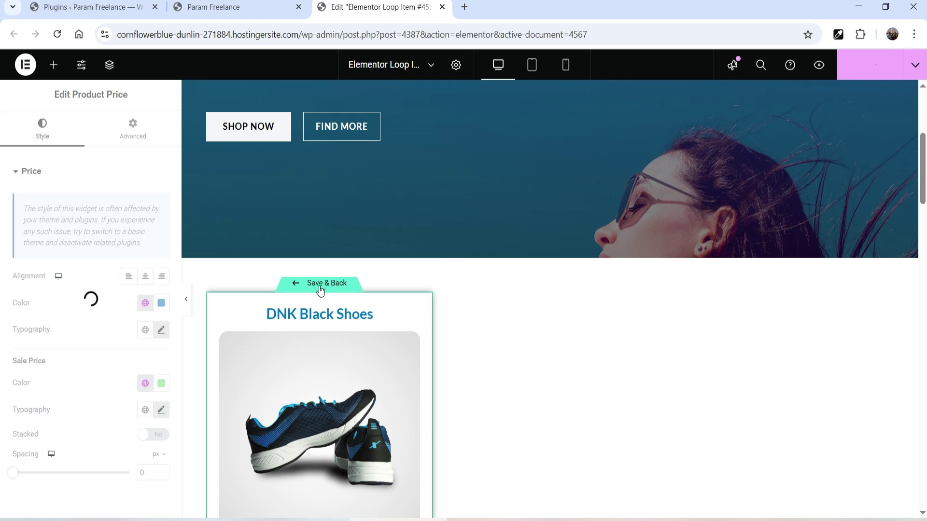
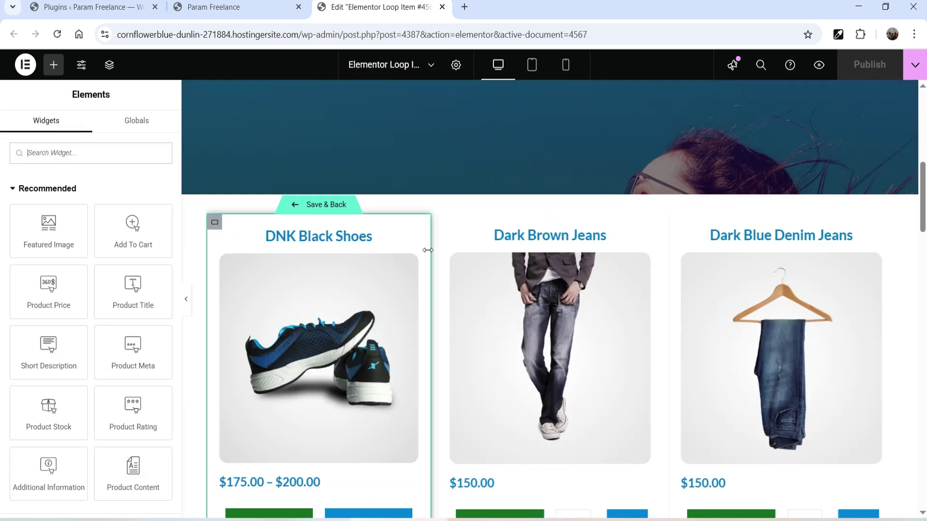
Move the View Product and Select Options buttons out of their inner container and delete the emptied container
scroll(344, 236, down, 3)
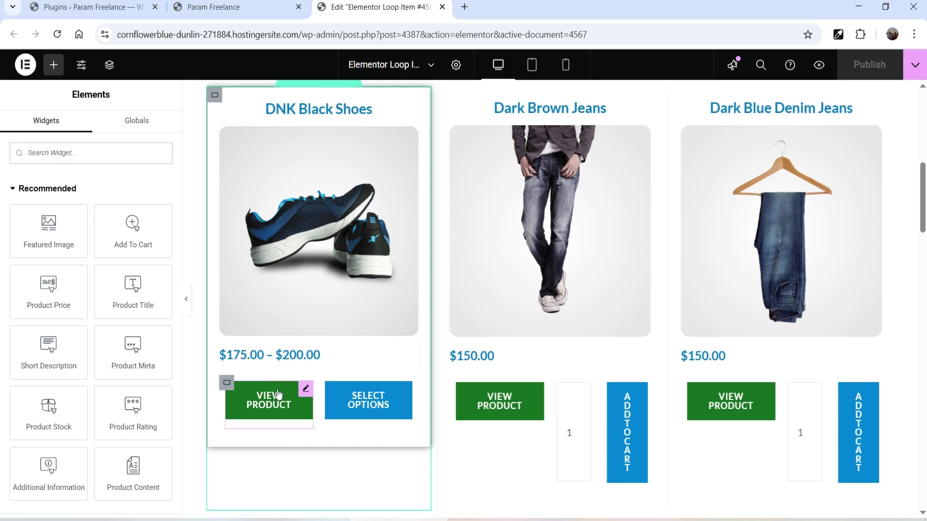
drag(305, 390, 294, 368)
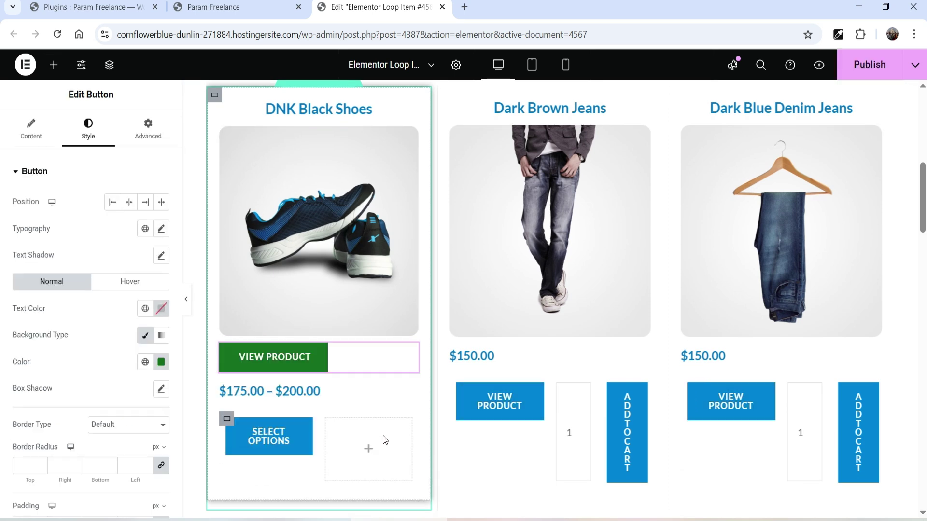
drag(306, 426, 304, 398)
scroll(231, 338, down, 5)
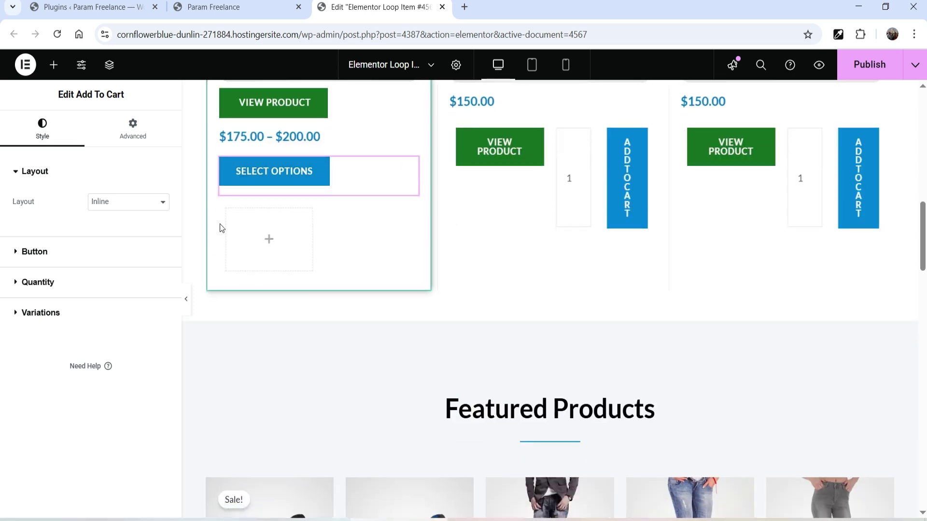
right_click(224, 209)
click(246, 504)
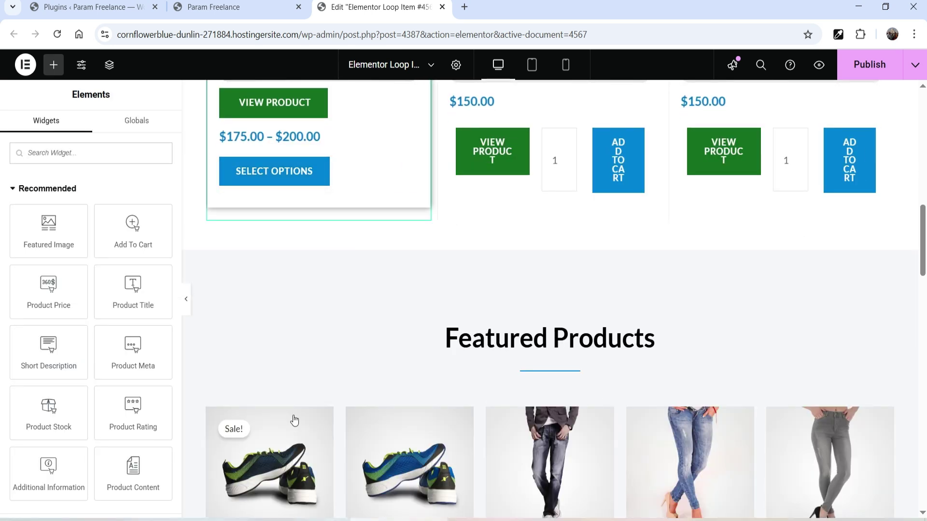
Move the View Product button below Select Options and preview the card with the editing panel collapsed
scroll(344, 331, up, 3)
mouse_move(411, 223)
mouse_down()
mouse_move(381, 252)
mouse_move(383, 282)
mouse_up()
click(186, 299)
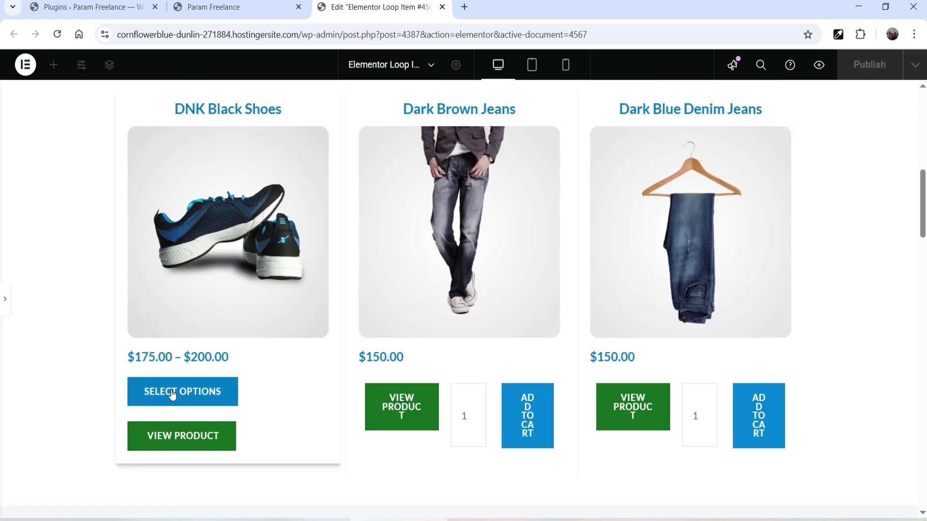
Delete the View Product button from the loop item card
click(5, 299)
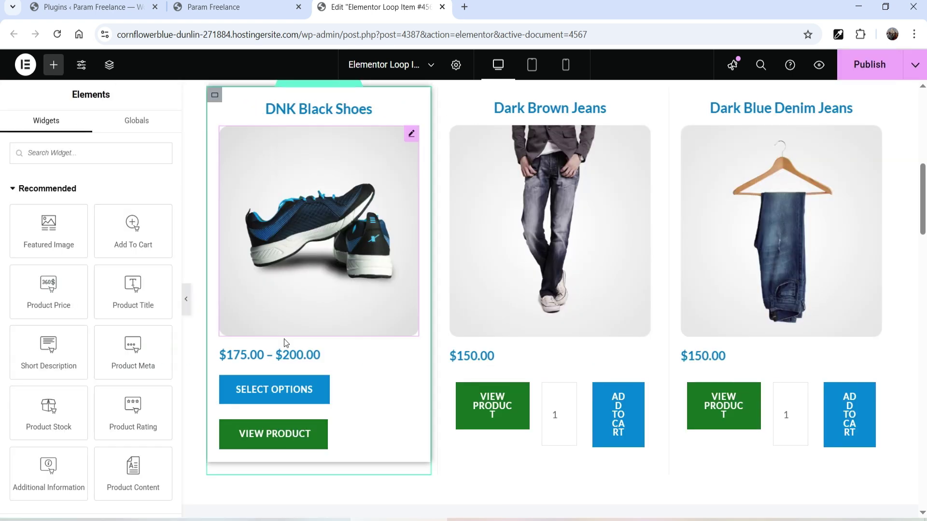
right_click(357, 443)
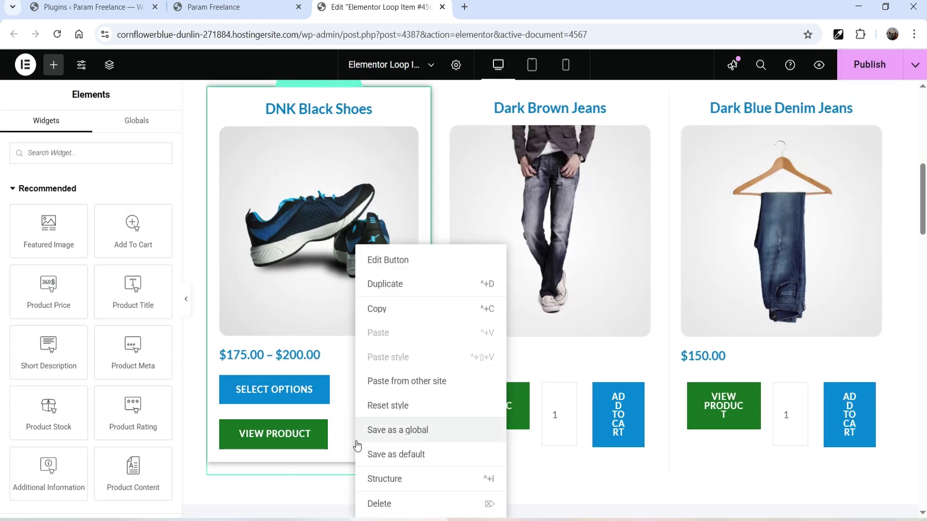
click(391, 505)
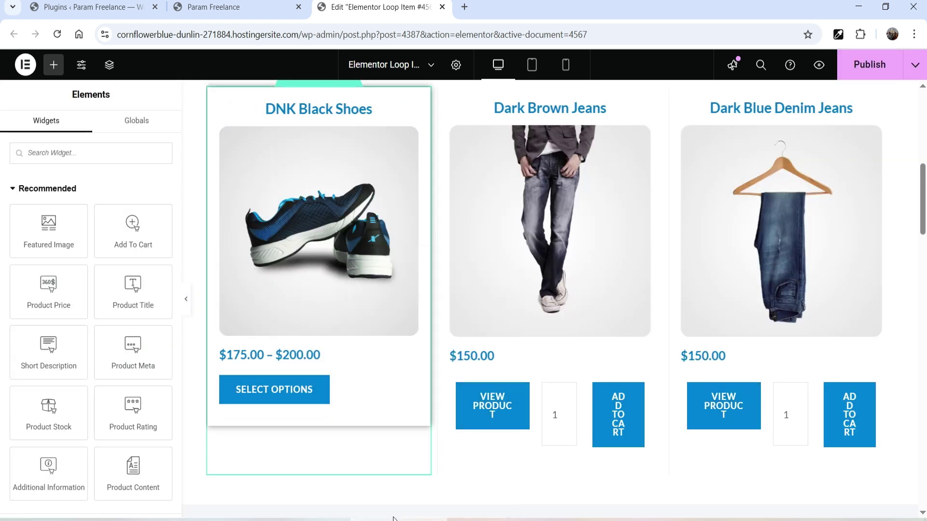
Link the product title to the dynamic Post URL
click(326, 115)
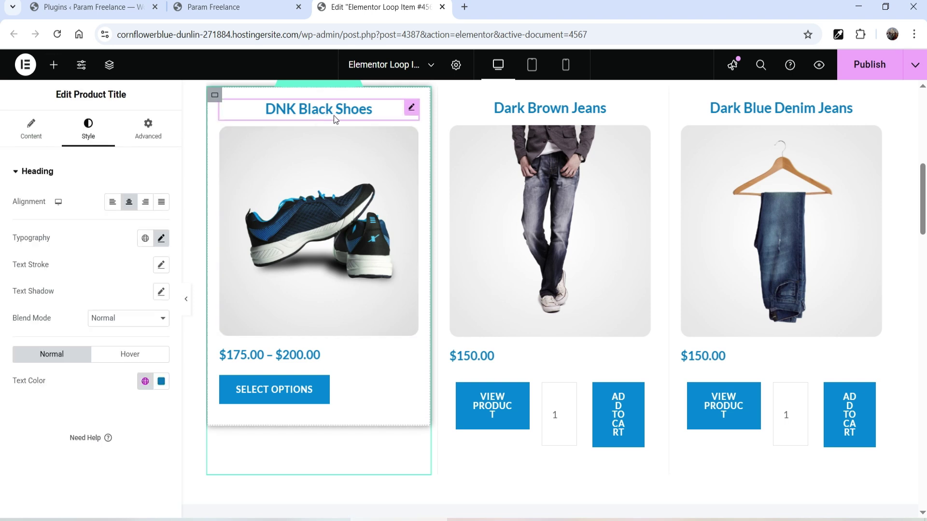
click(40, 143)
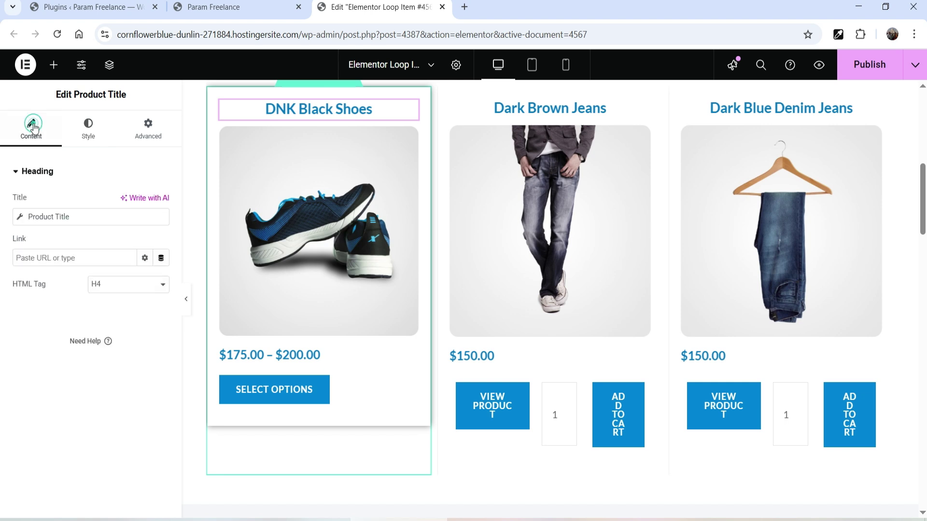
click(161, 258)
click(57, 316)
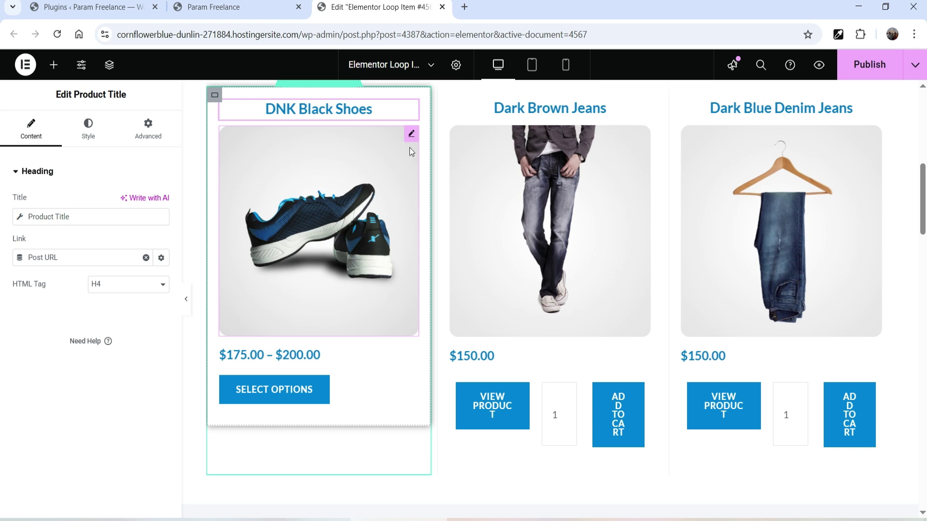
Link the featured image in the product card to a custom URL using the dynamic Post URL
click(412, 136)
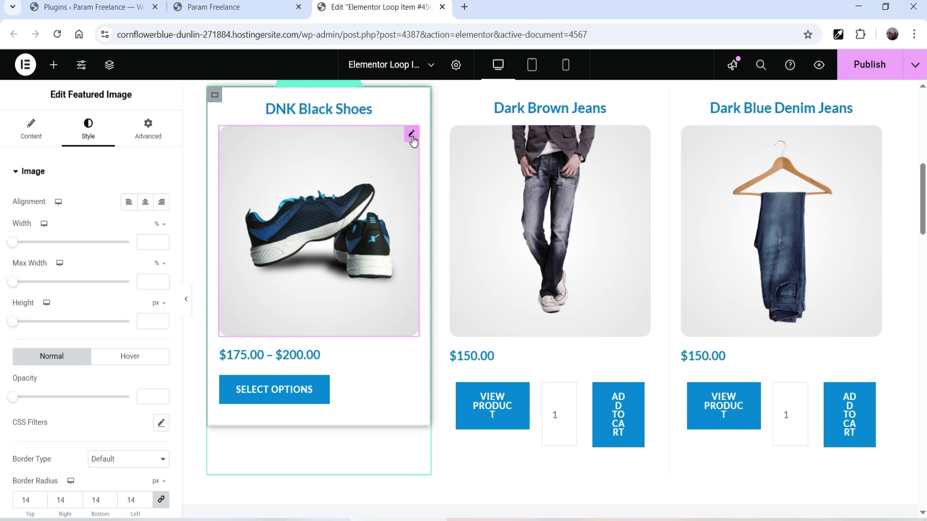
click(33, 132)
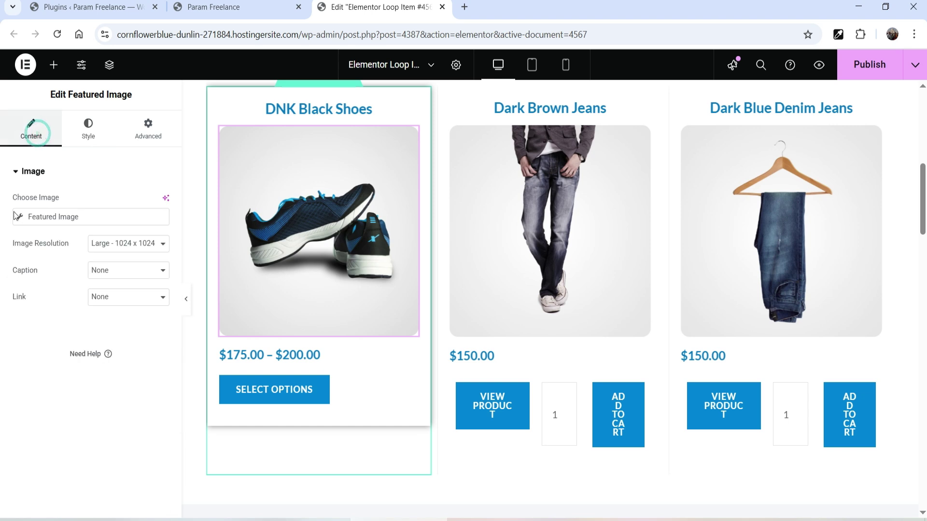
click(114, 302)
click(123, 343)
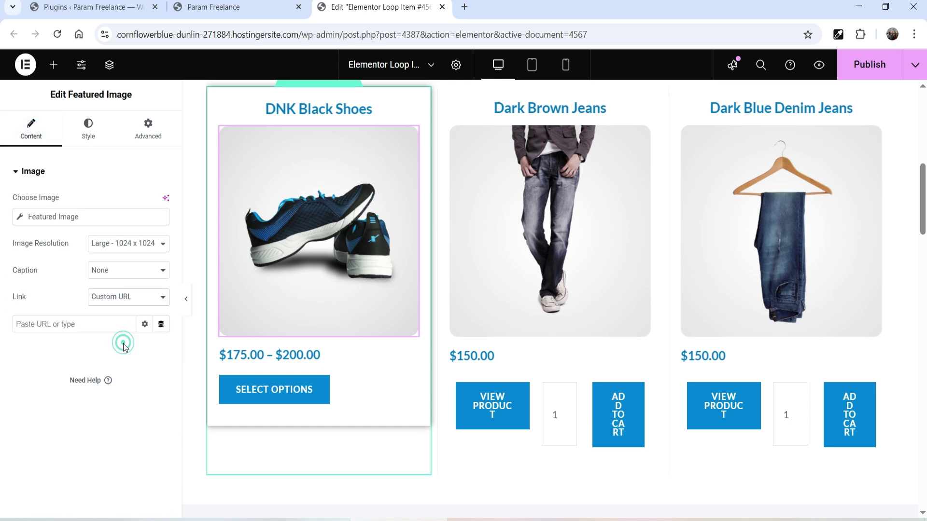
click(161, 324)
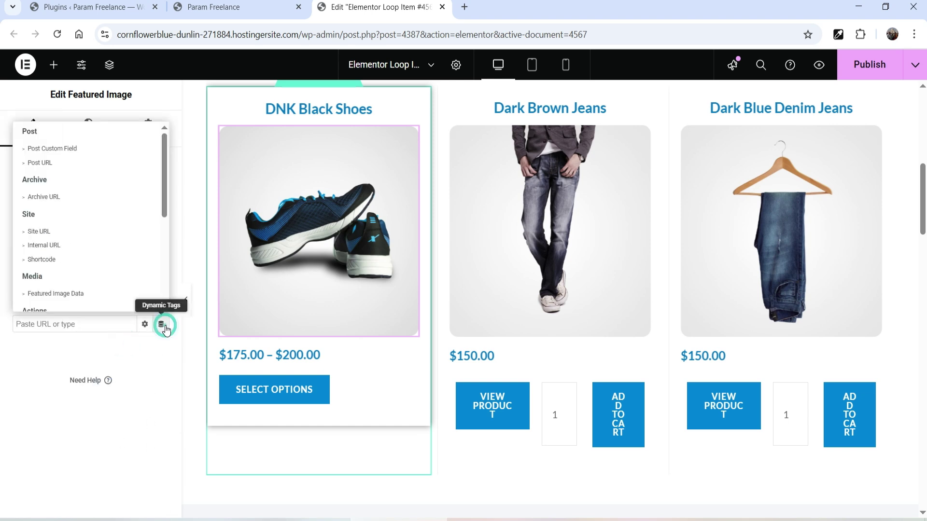
click(40, 163)
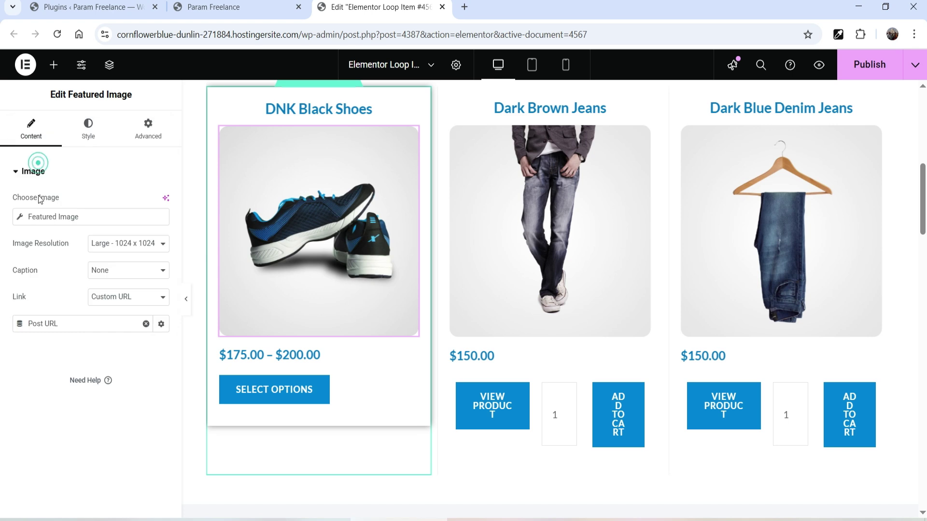
click(5, 411)
Set the alignment of the card's Add To Cart button to justified so it spans the card width
scroll(401, 238, up, 3)
scroll(351, 351, down, 3)
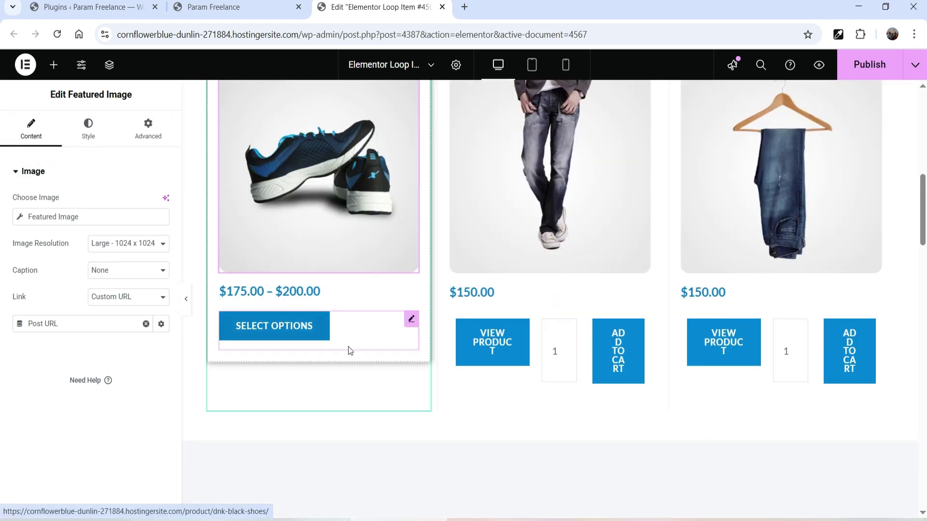
click(363, 341)
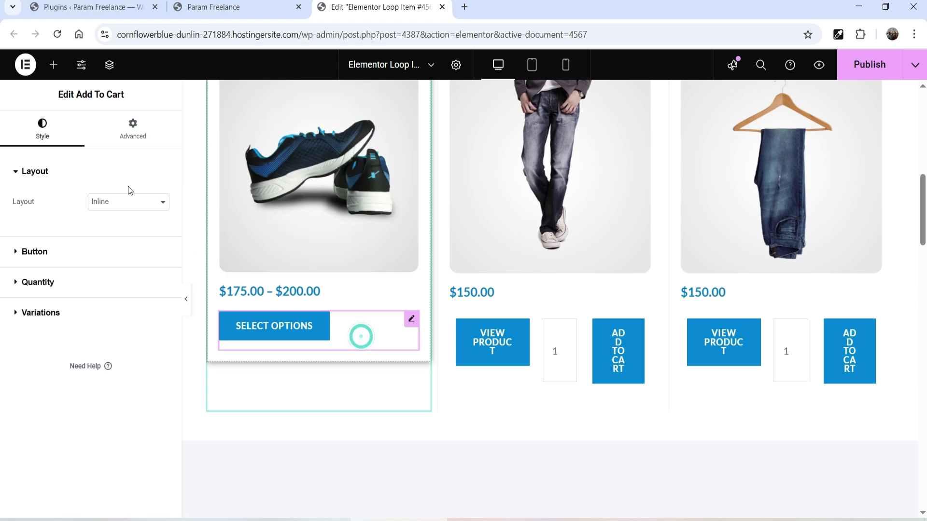
click(146, 252)
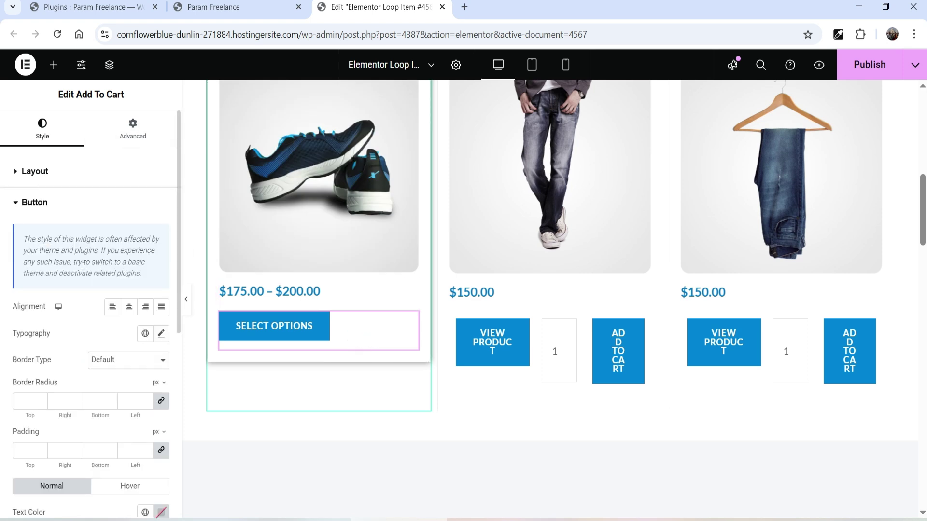
click(160, 309)
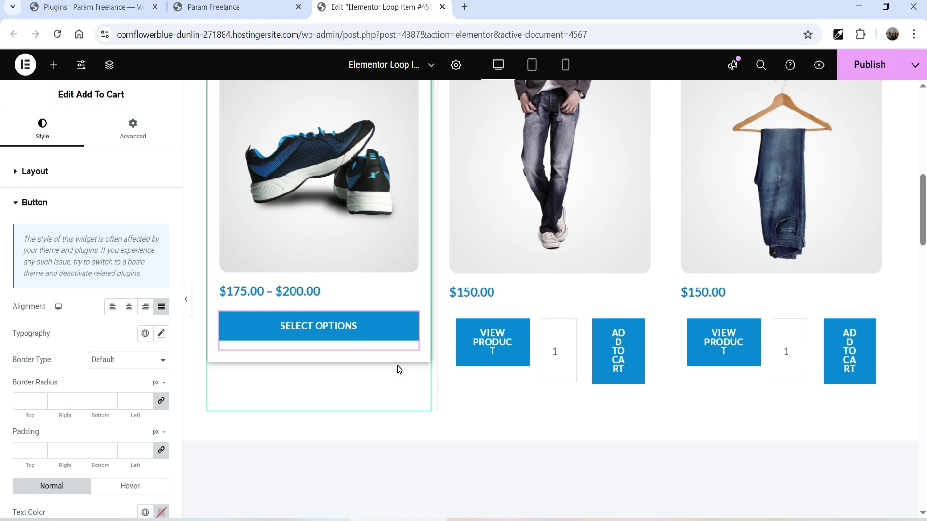
Save the loop item template and return to editing the home page
scroll(398, 370, up, 3)
click(35, 202)
click(325, 142)
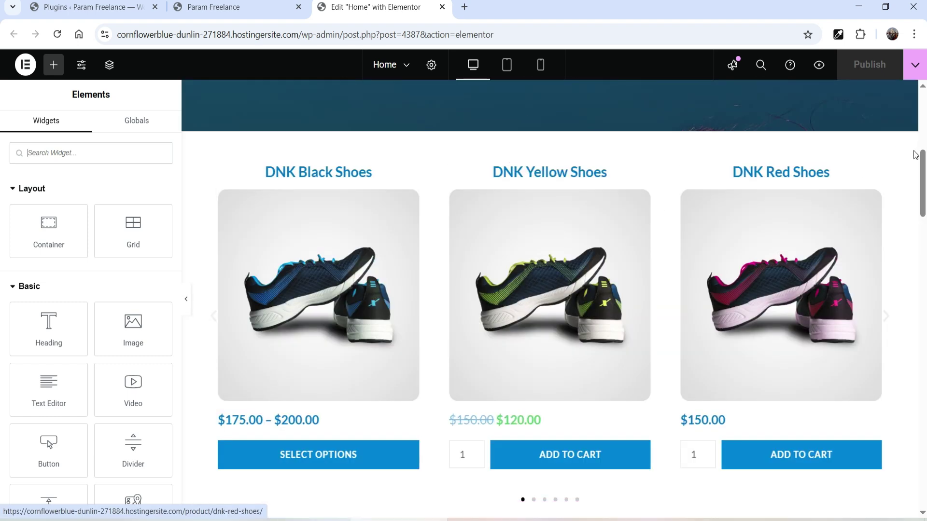
Set the Loop Carousel's number of slides to 9
click(887, 161)
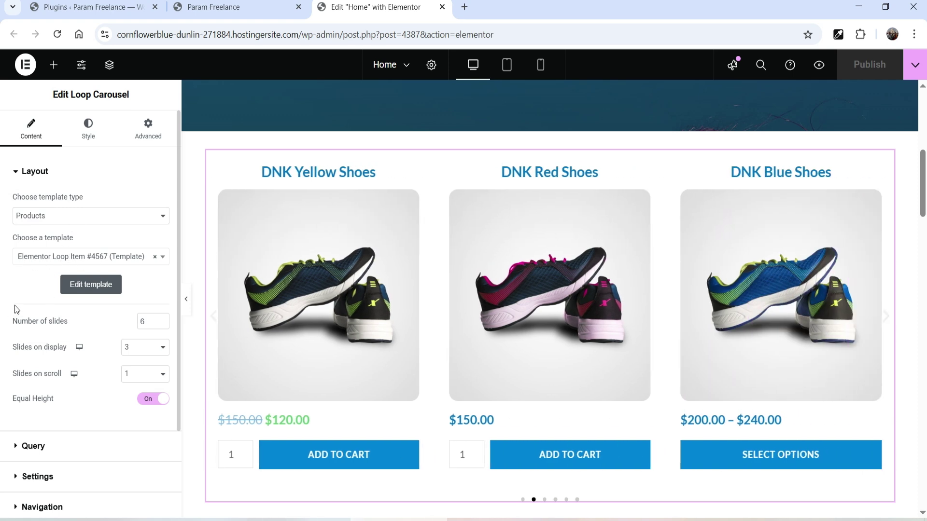
scroll(14, 305, down, 2)
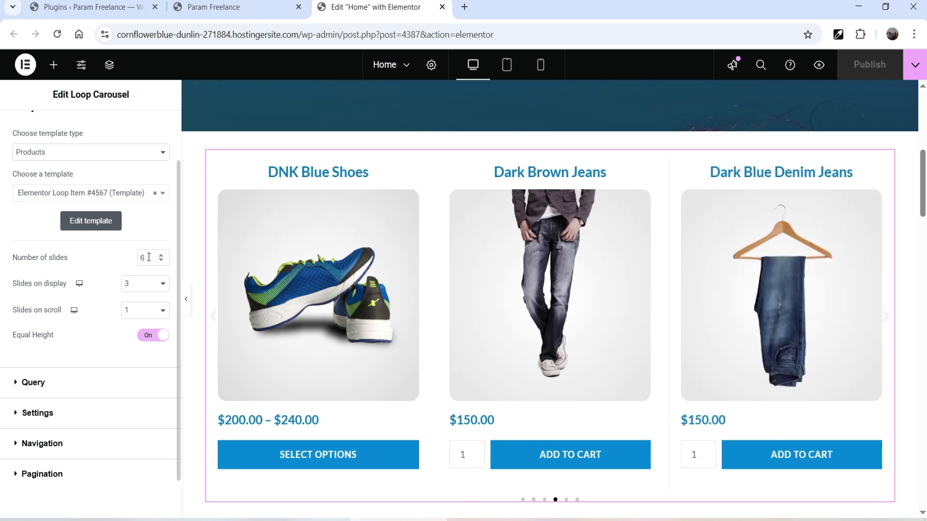
drag(149, 257, 101, 258)
text(9)
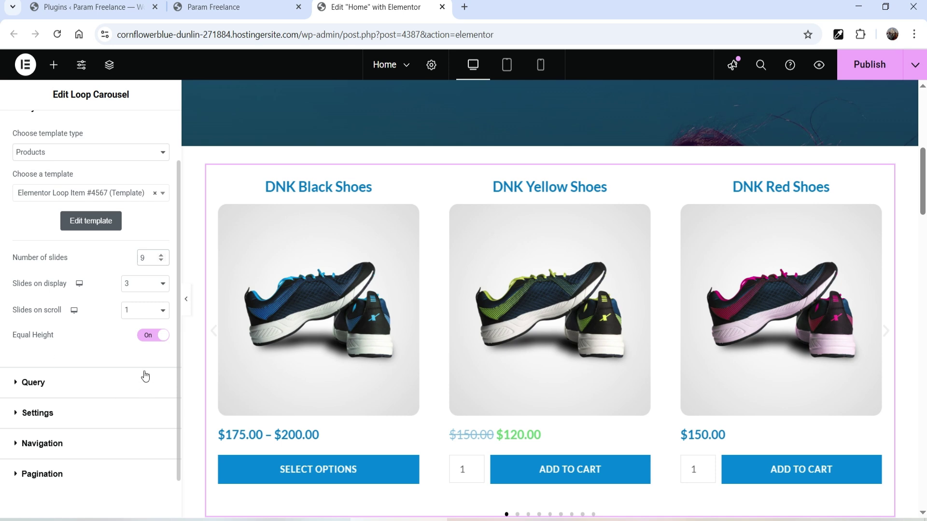
Keep Latest Products as the carousel's query source and include products by Term
scroll(90, 357, down, 1)
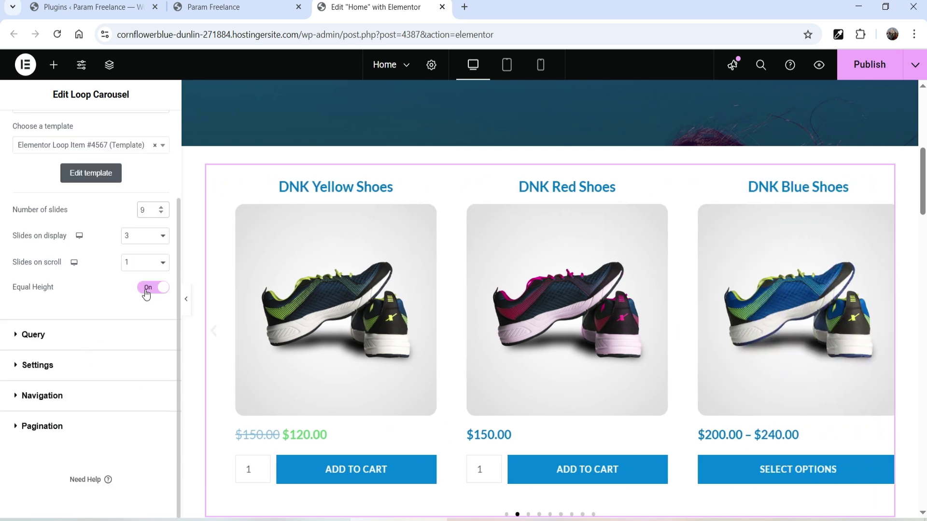
click(45, 336)
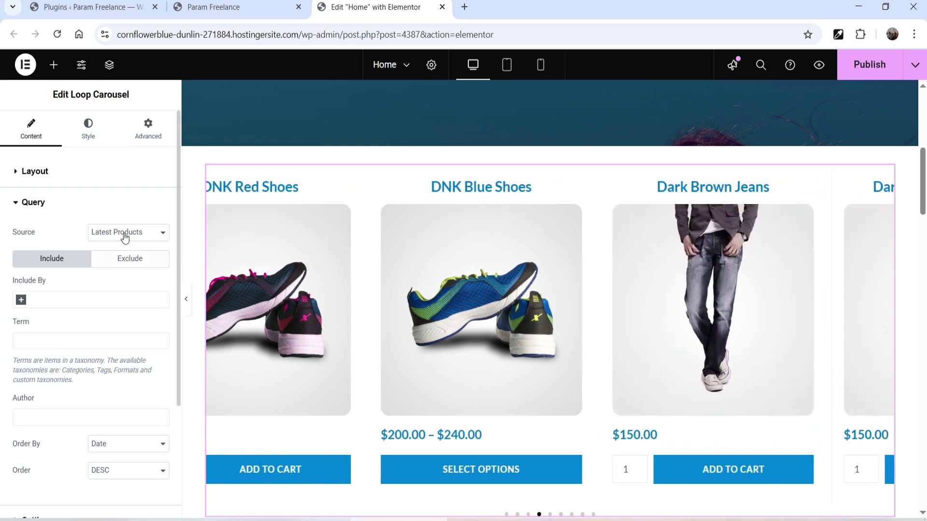
click(147, 239)
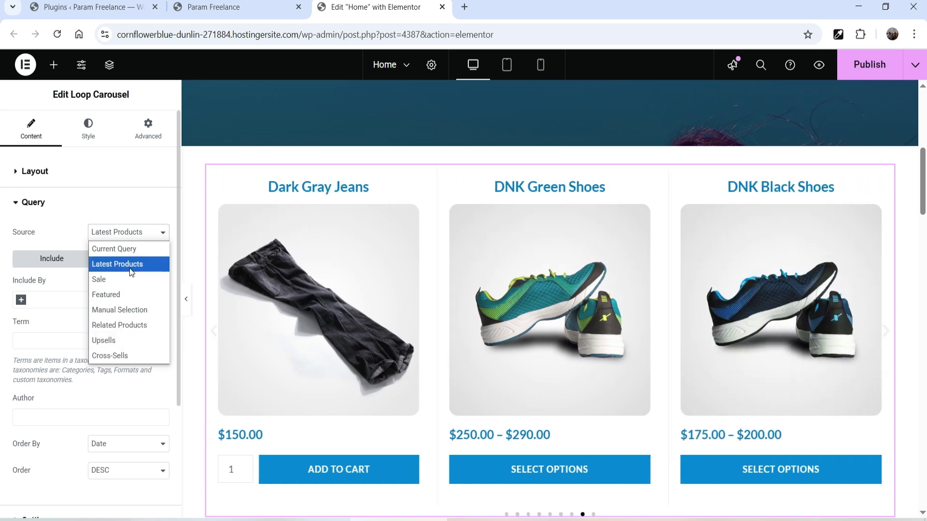
click(130, 268)
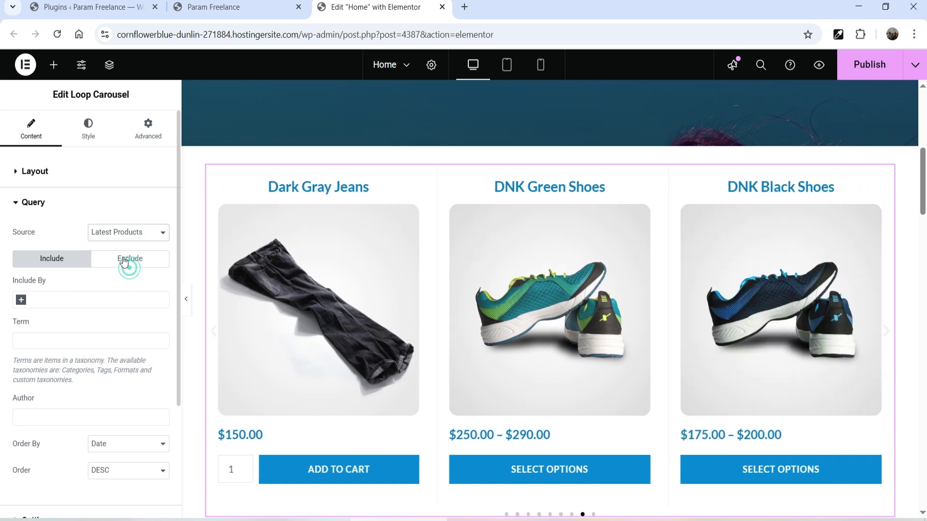
click(42, 303)
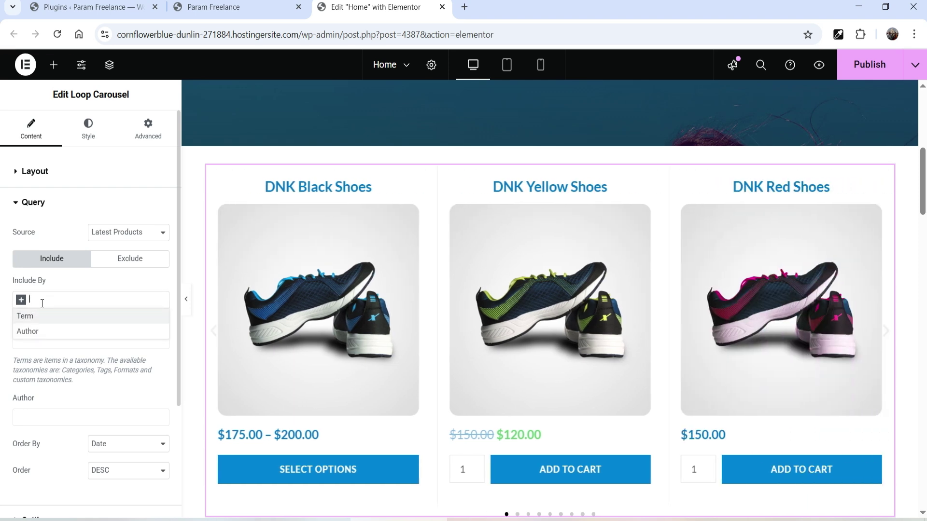
click(30, 316)
Filter the carousel query by the Accessories product category
click(71, 339)
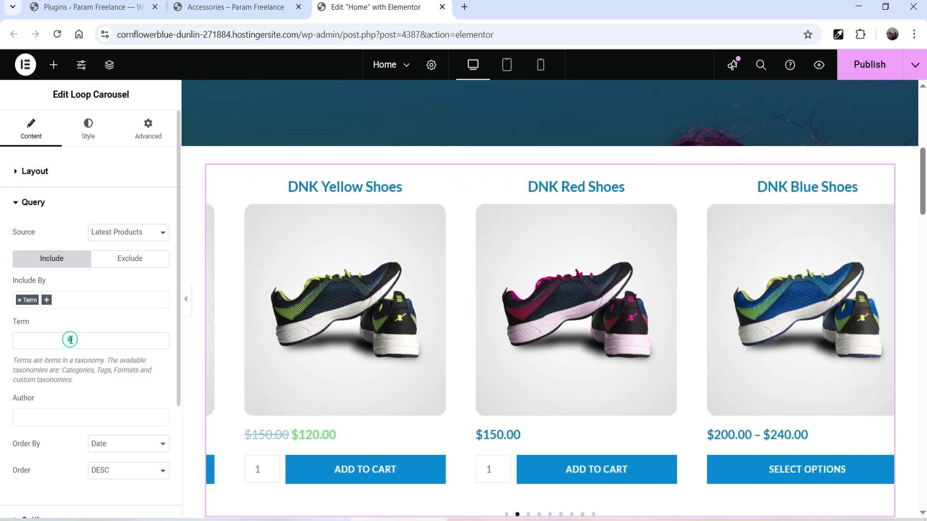
click(71, 340)
text(a)
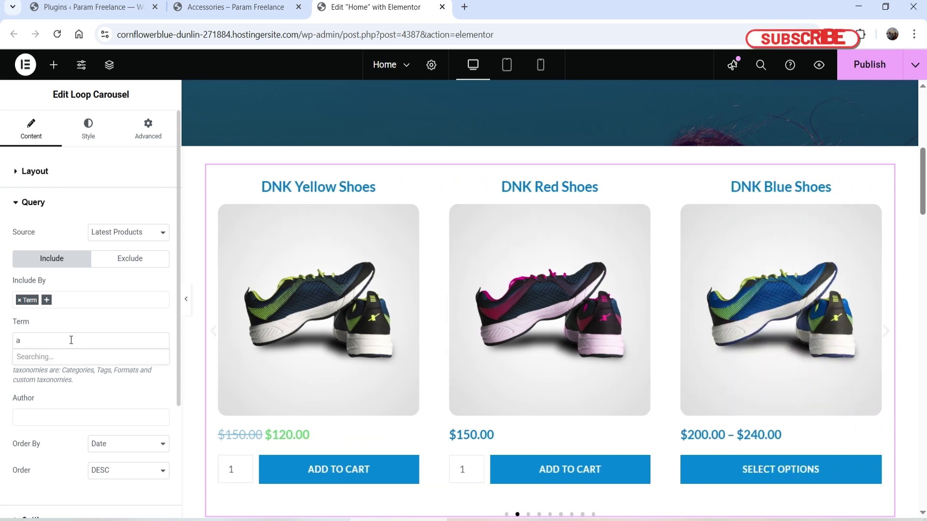
text(ccess)
click(83, 358)
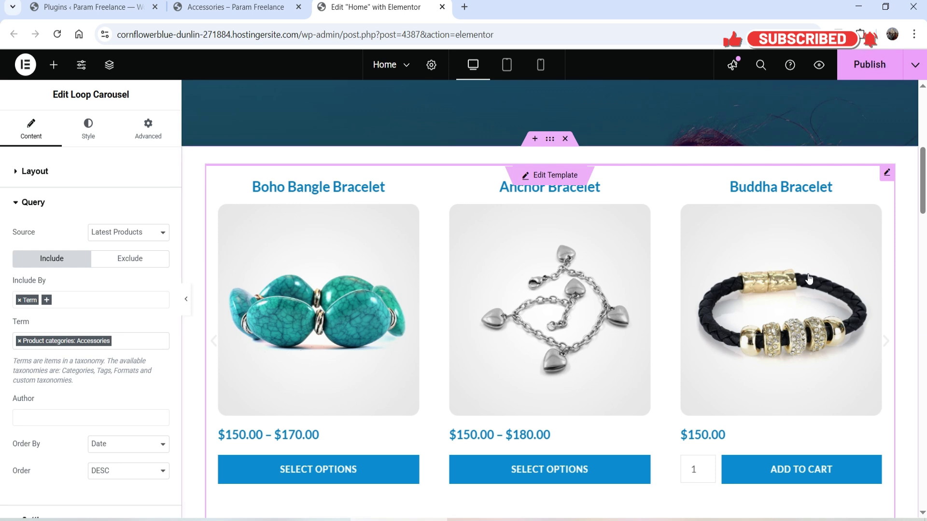
Remove the Accessories category from the query's term filter
click(126, 341)
key(BackSpace)
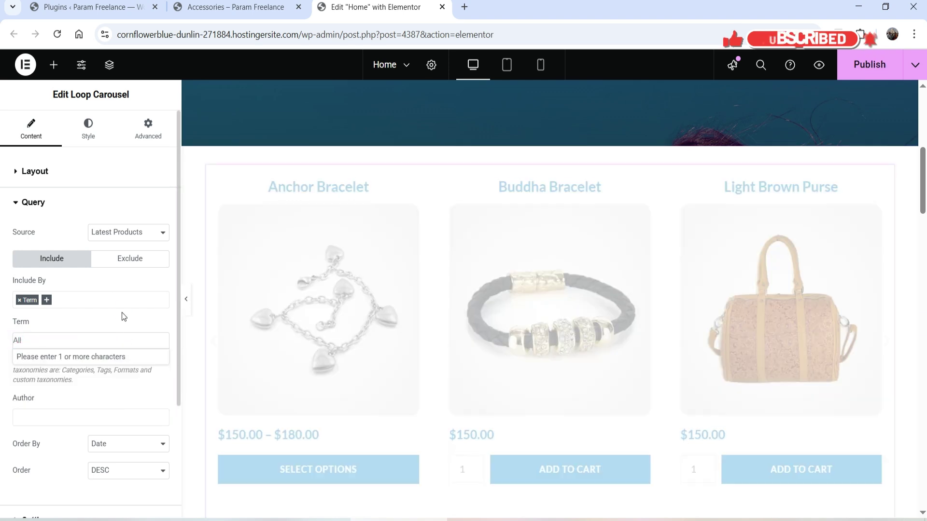
click(122, 316)
Review the query's Order By and Order choices and the carousel's autoplay, direction and offset side settings
scroll(41, 338, down, 3)
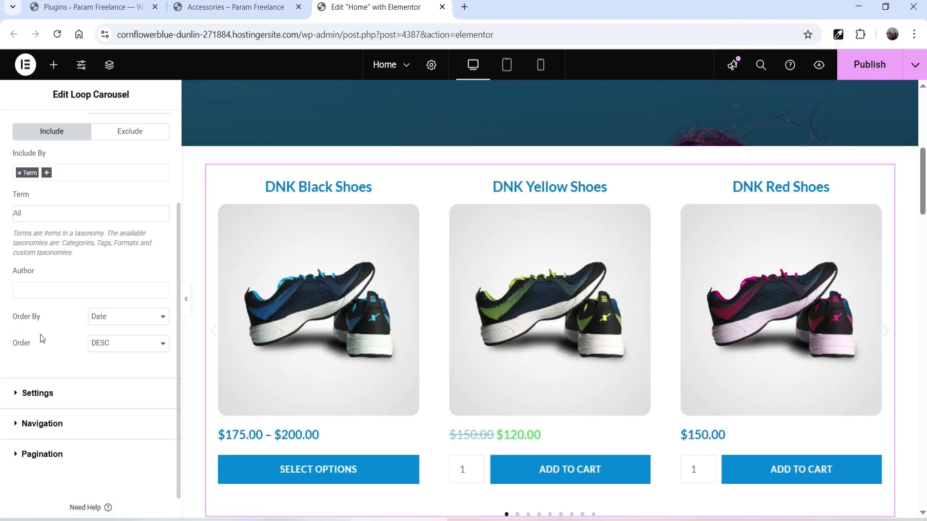
click(131, 325)
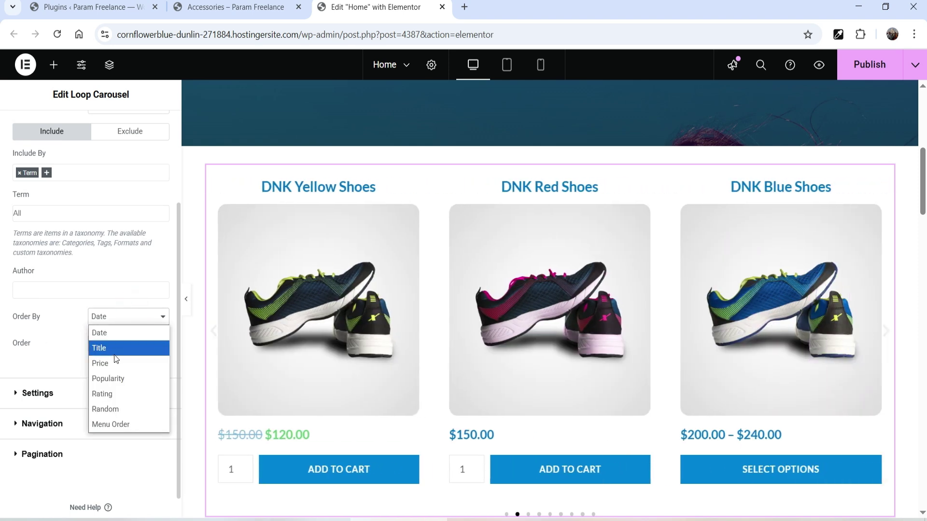
click(49, 362)
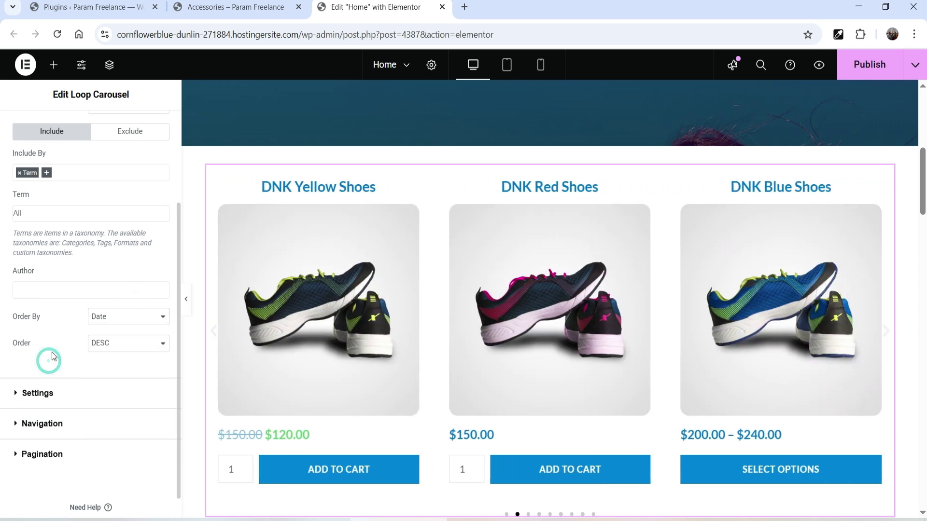
click(119, 345)
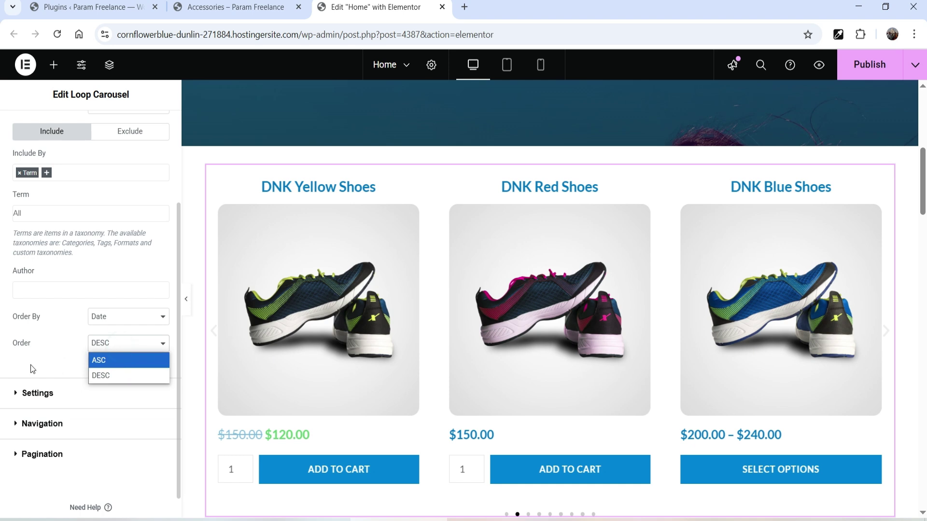
click(46, 366)
click(58, 396)
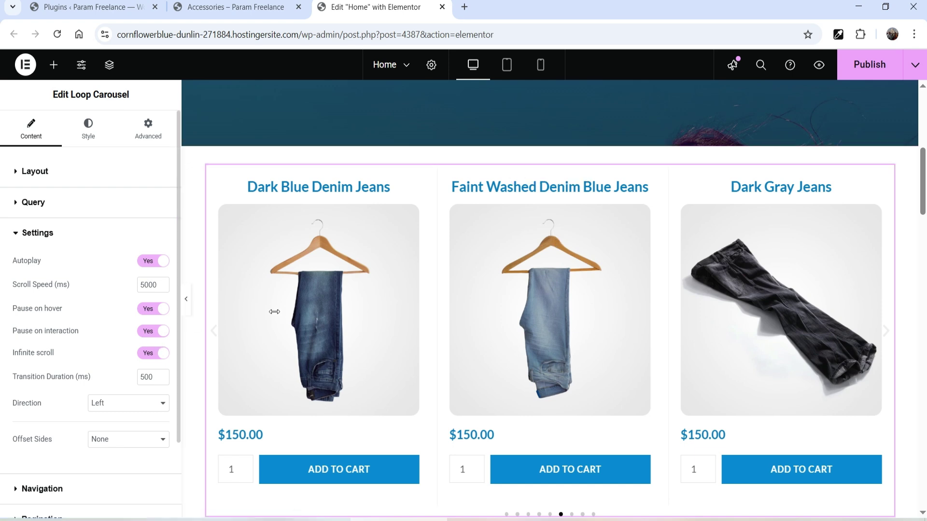
scroll(55, 342, down, 2)
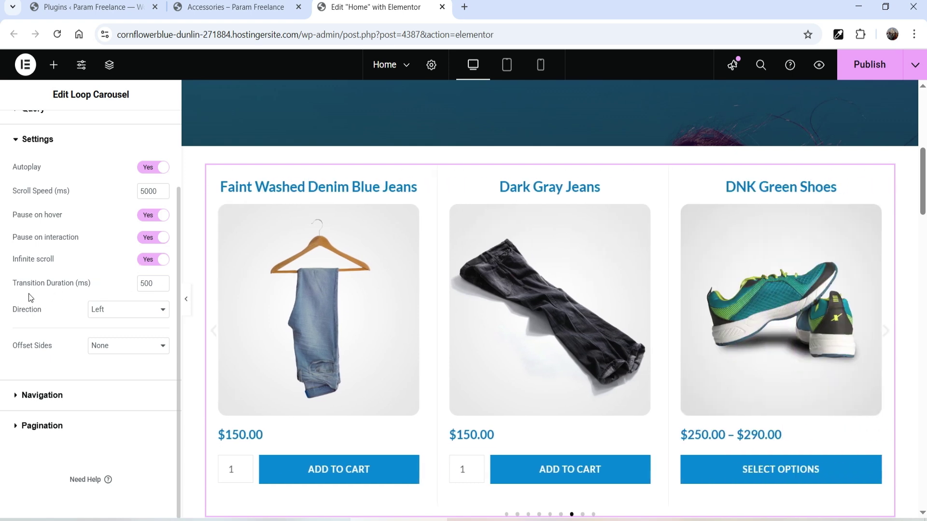
click(118, 312)
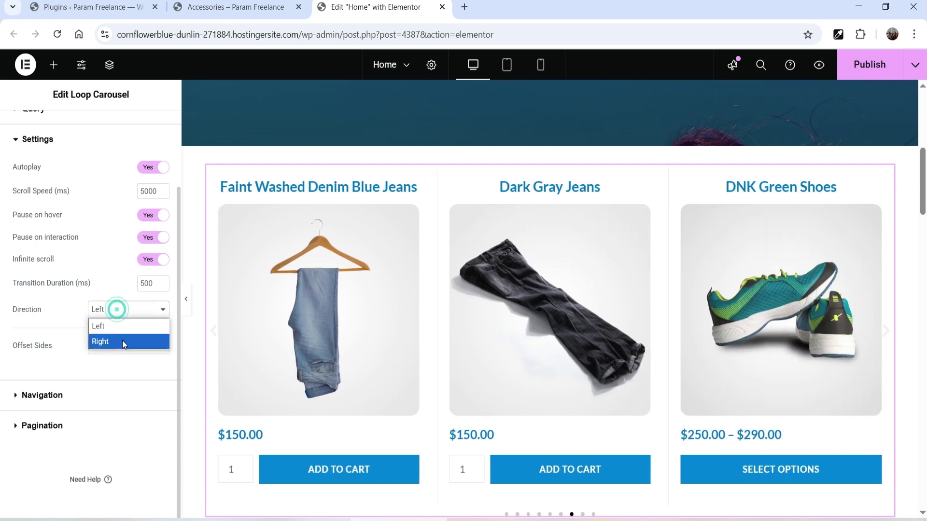
click(54, 315)
click(107, 346)
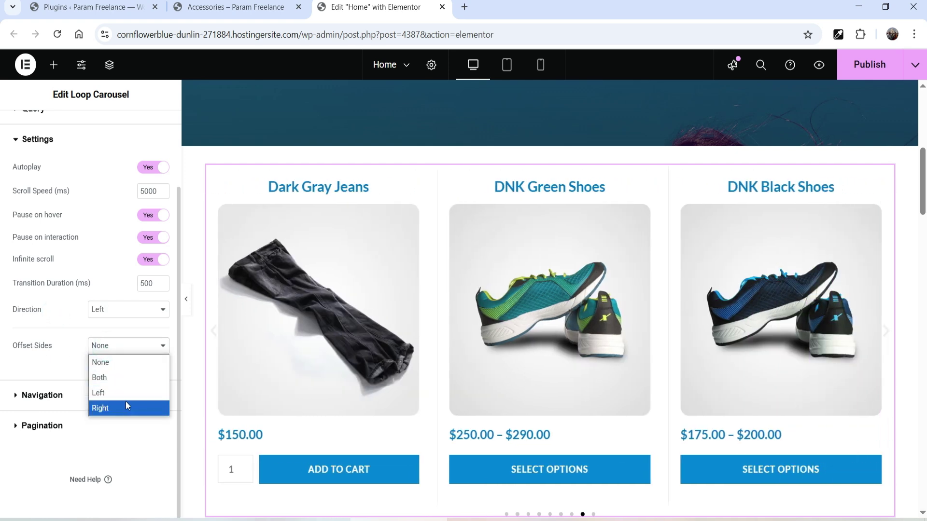
click(53, 368)
Examine the carousel's previous and next arrow navigation settings and its pagination setting
click(57, 396)
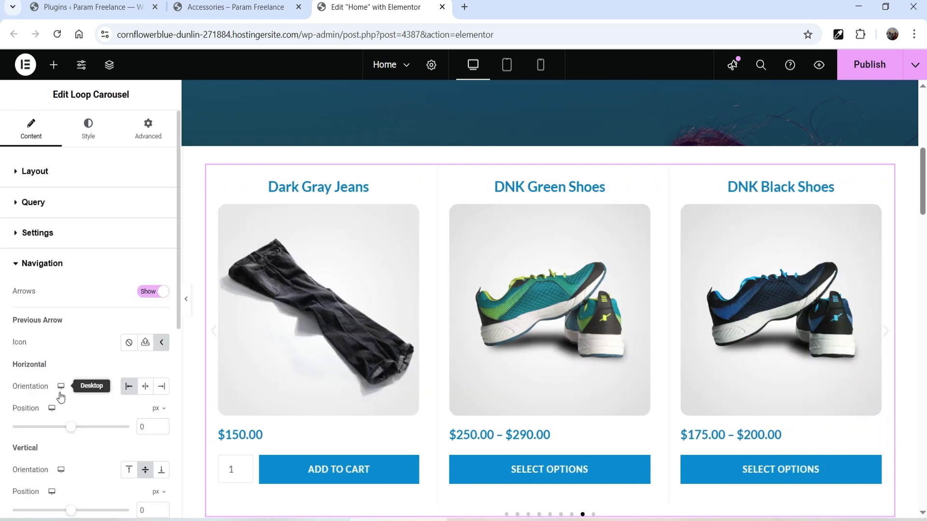
scroll(61, 396, down, 1)
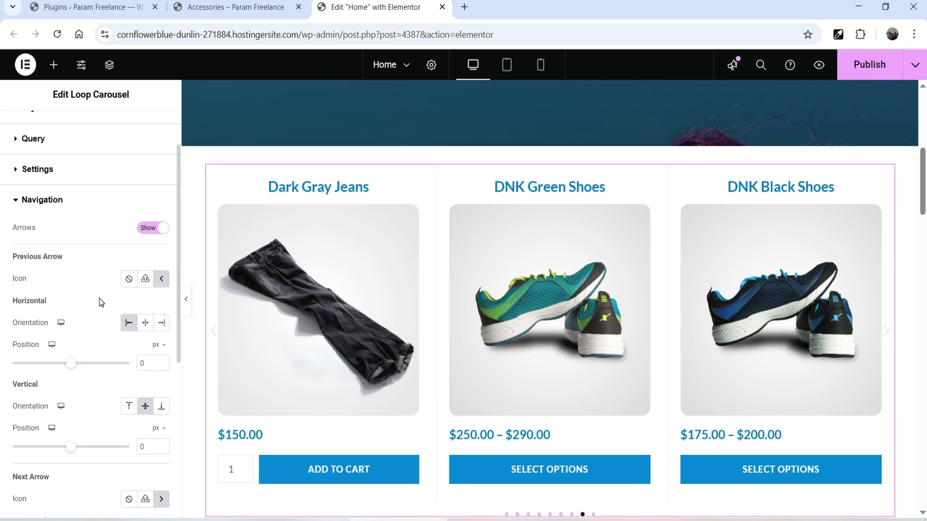
scroll(152, 377, down, 1)
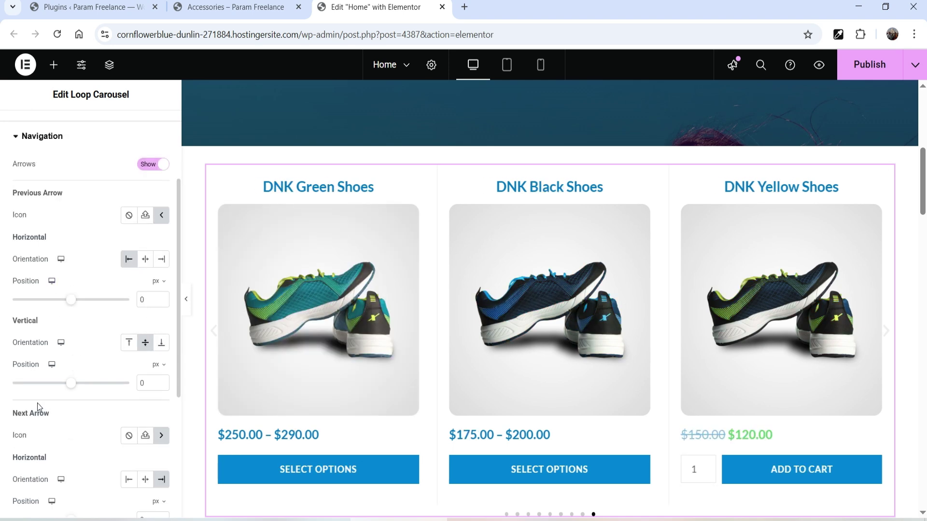
scroll(67, 212, down, 3)
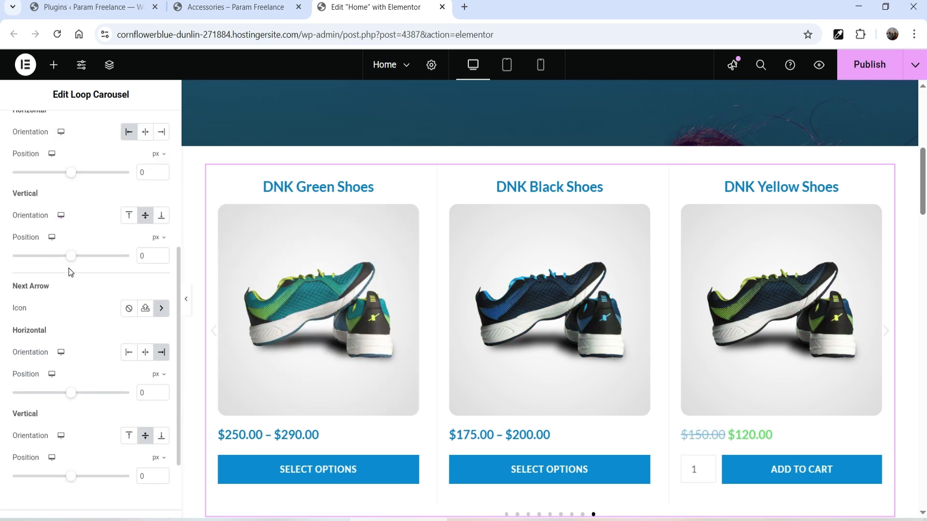
scroll(60, 302, down, 2)
click(48, 434)
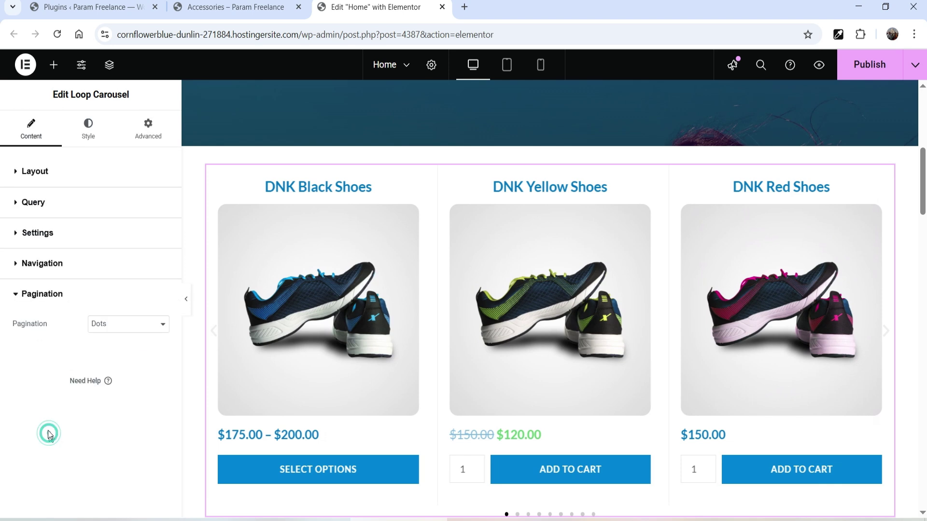
Set the gap between the carousel's slides to 5
click(120, 329)
scroll(573, 304, down, 4)
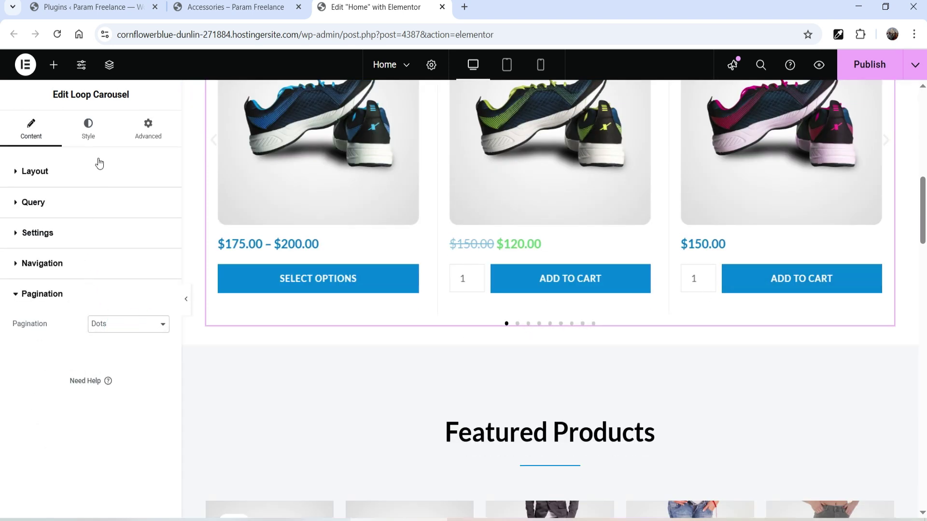
click(95, 123)
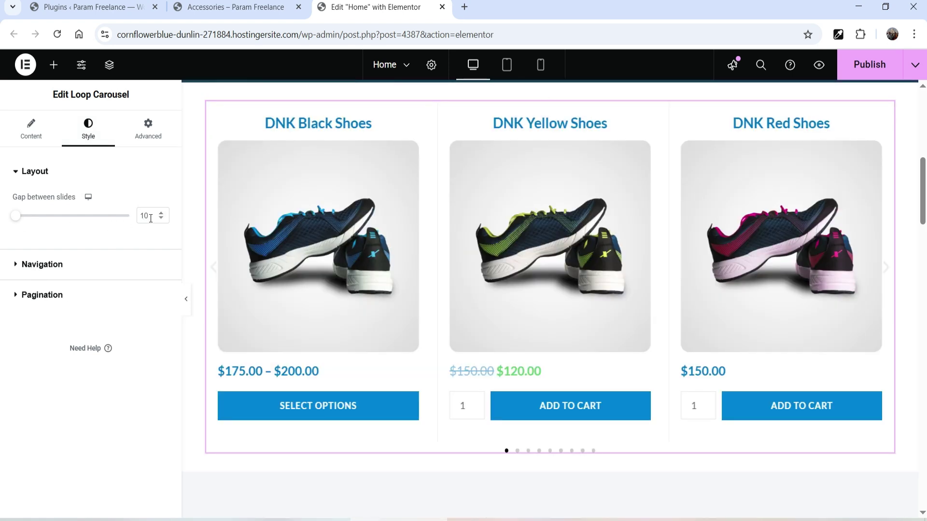
text(5)
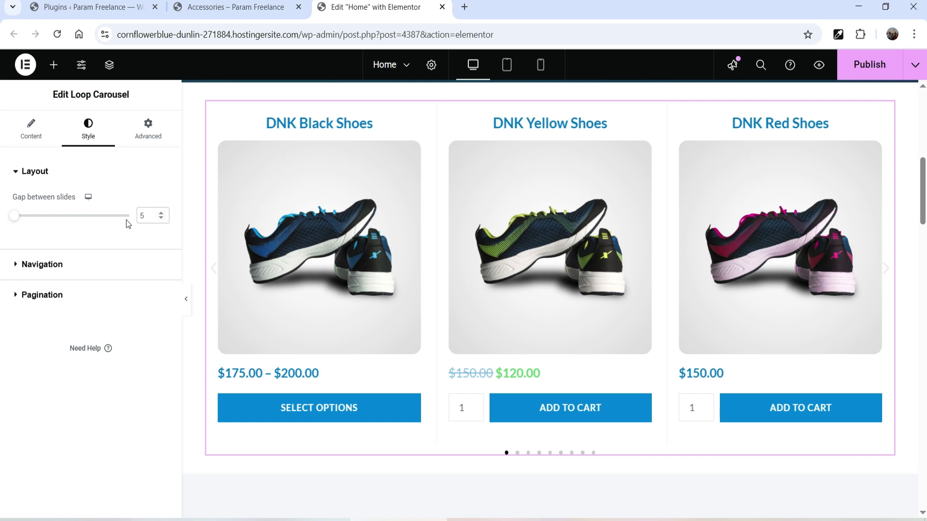
Set the normal color of the carousel's navigation arrows to the global Theme Brand color
click(62, 262)
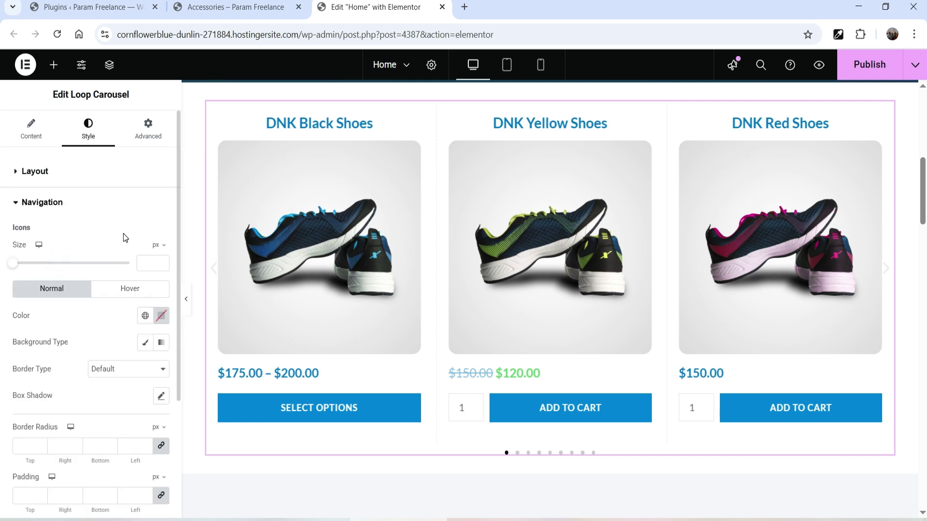
scroll(125, 237, down, 3)
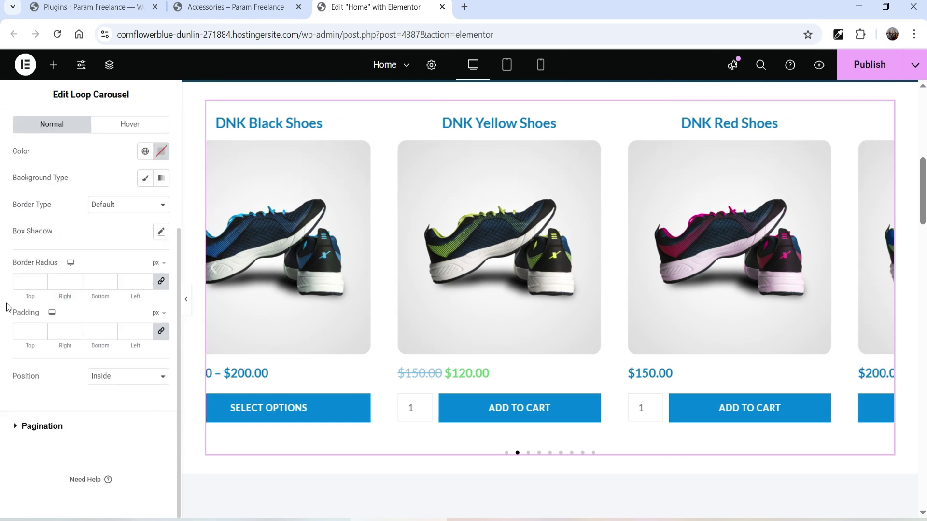
click(145, 151)
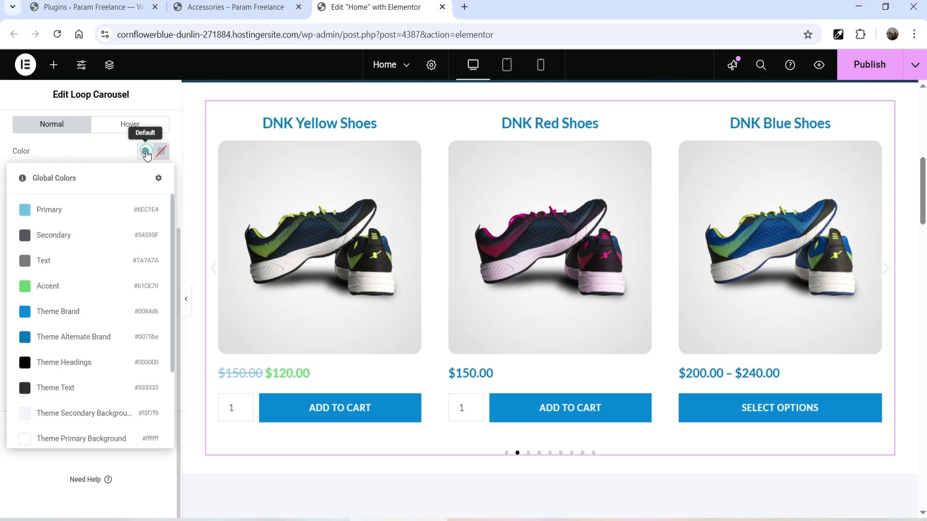
click(64, 315)
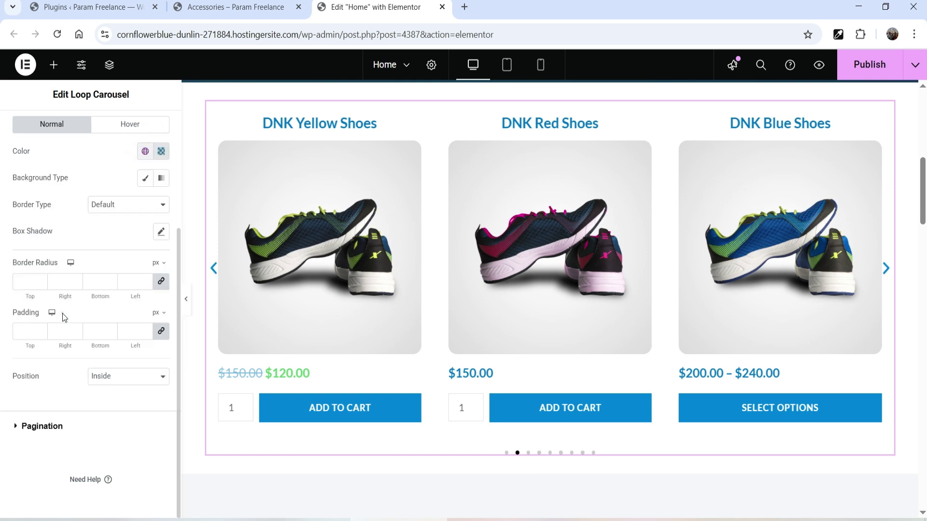
Set the navigation arrows' hover color to the global Accent color and their icon size to about 34 px
click(130, 124)
click(145, 151)
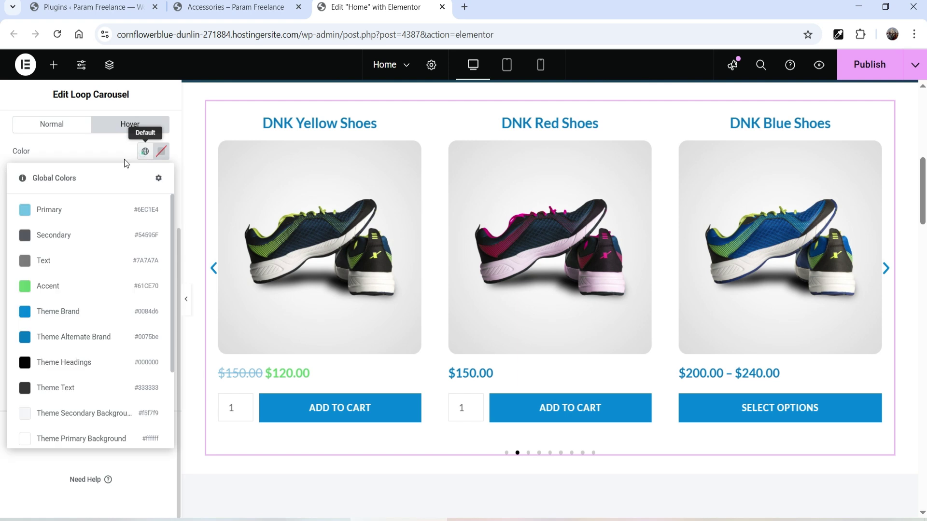
click(48, 286)
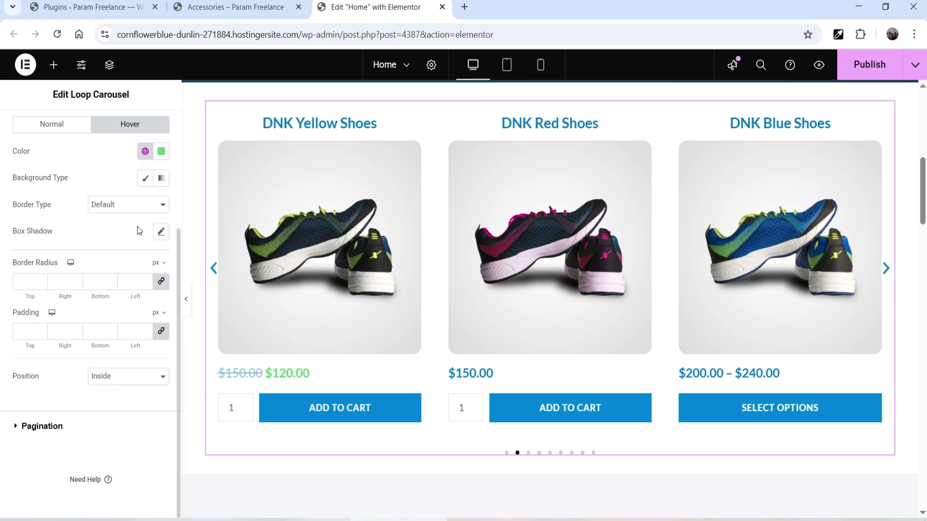
scroll(76, 237, up, 3)
drag(19, 225, 22, 226)
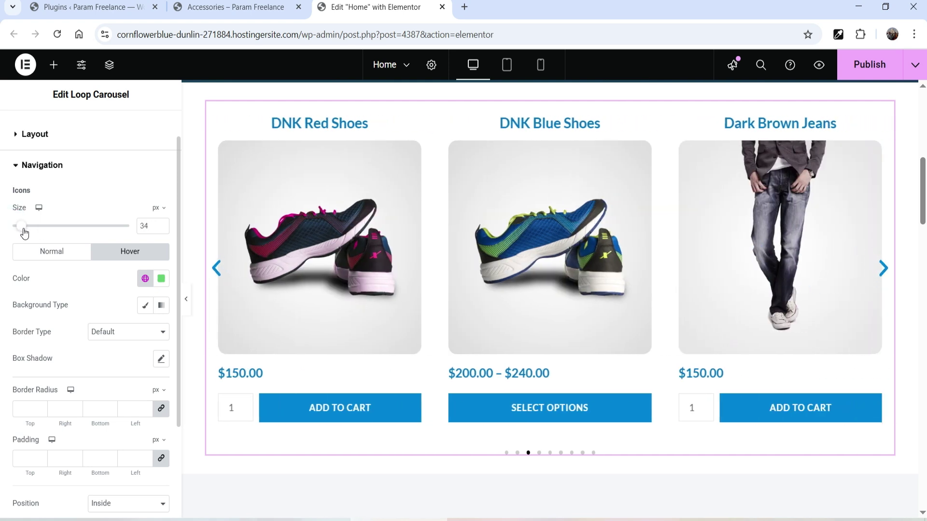
Set the normal color of the carousel's pagination dots to the global Theme Alternate Brand color
scroll(2, 291, down, 3)
click(40, 431)
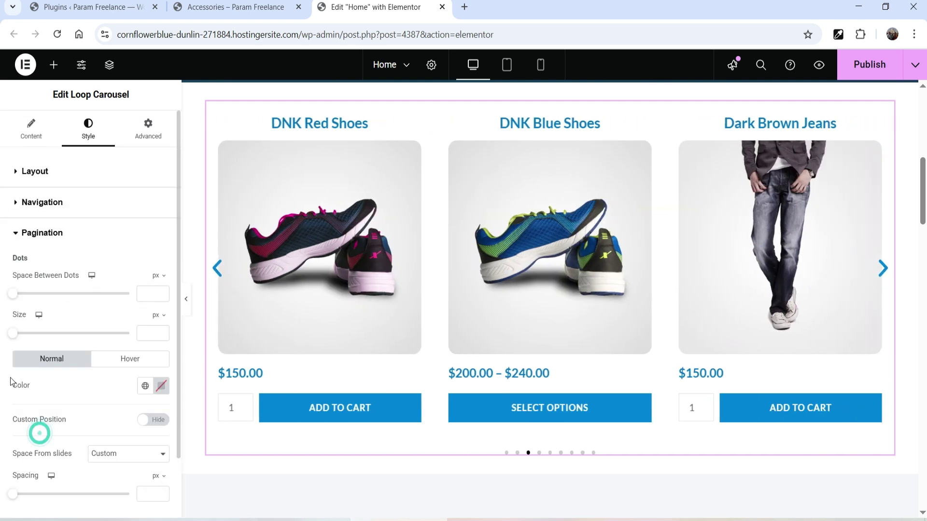
scroll(43, 302, down, 2)
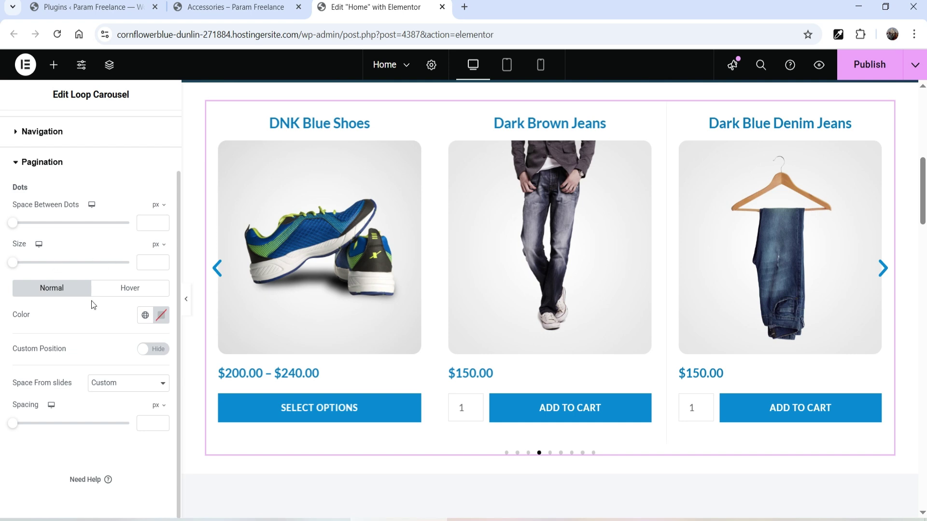
click(138, 319)
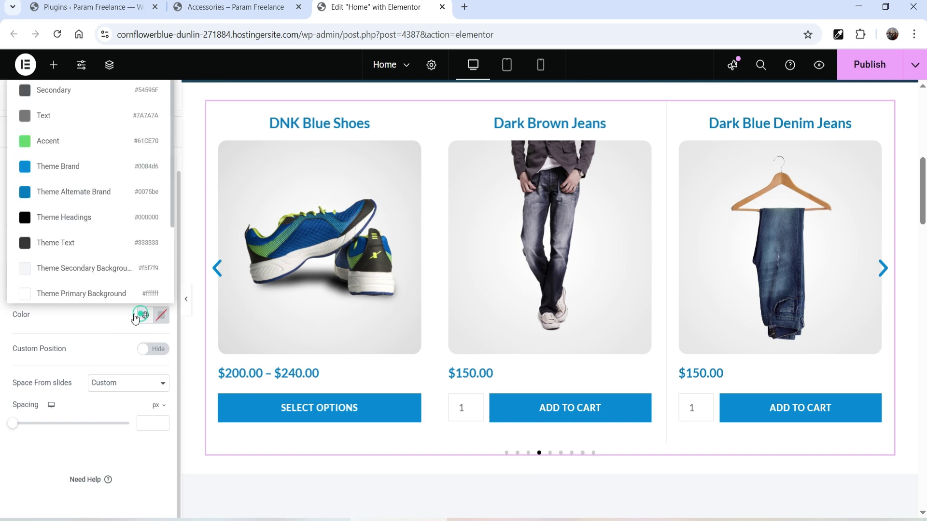
click(48, 185)
Set the pagination dots' hover color to the global Theme Text color and their size to 12 px
click(129, 288)
click(145, 315)
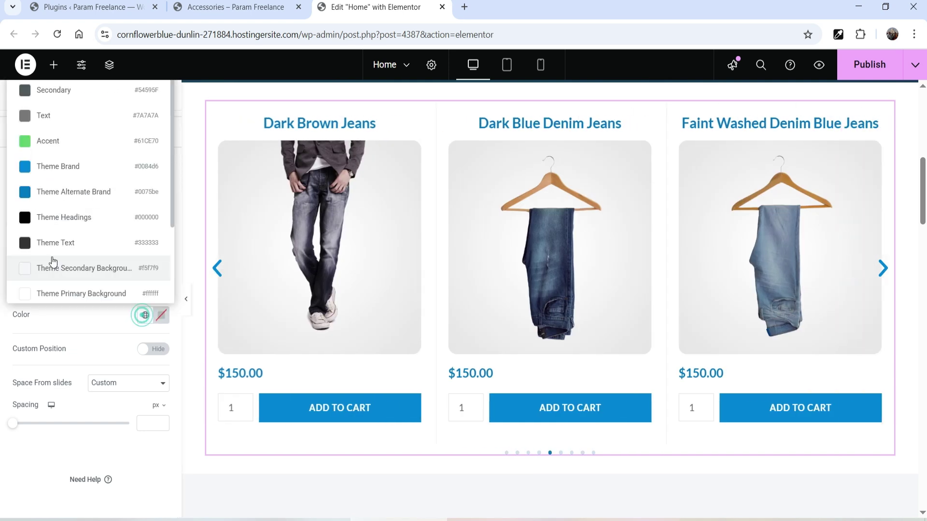
click(46, 241)
drag(14, 264, 17, 263)
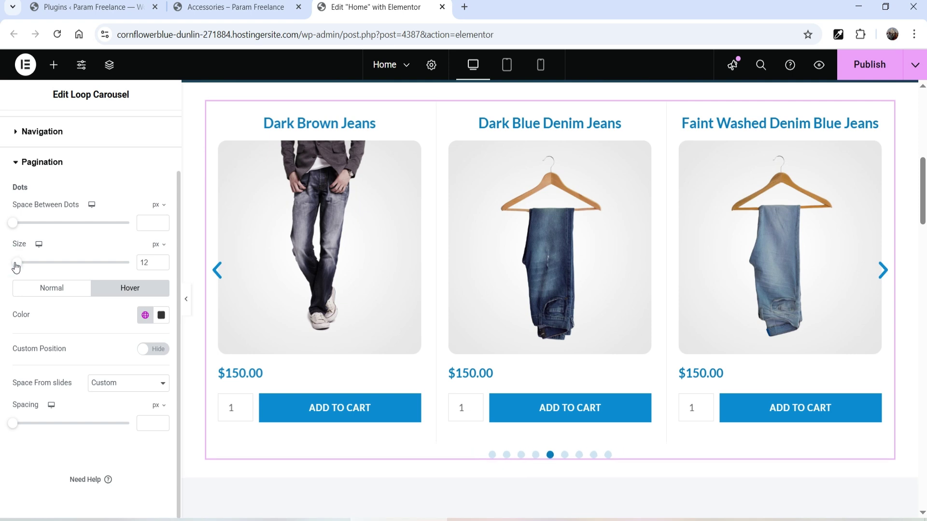
click(68, 290)
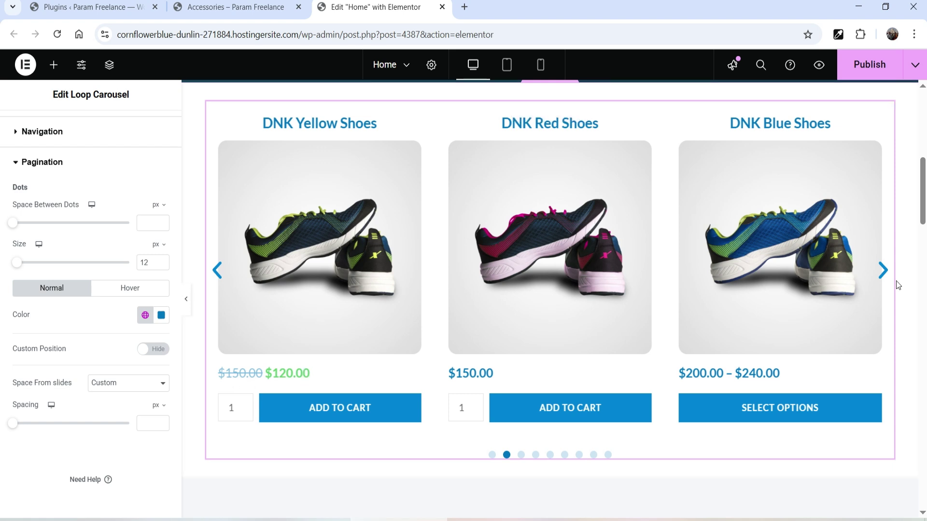
Publish the home page and advance the product carousel on the live site to check its arrows and dots
click(869, 64)
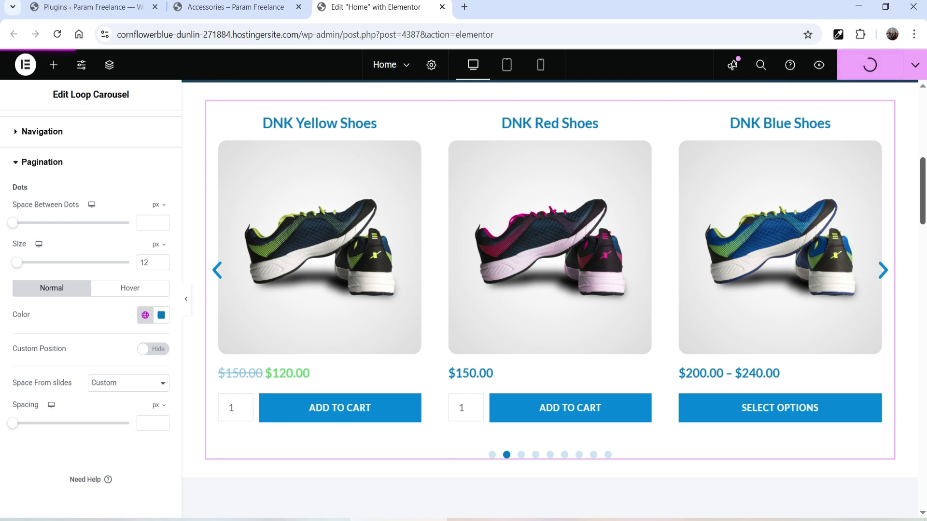
click(236, 7)
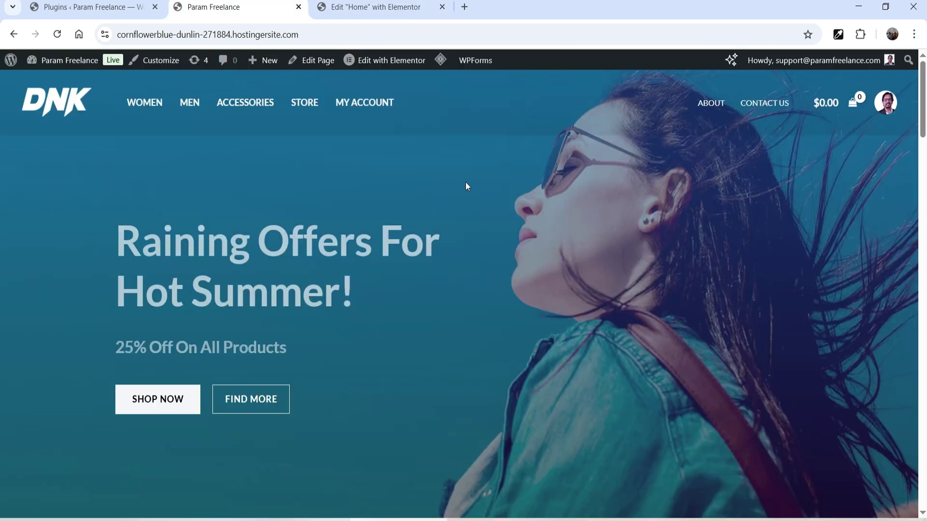
scroll(459, 177, down, 5)
scroll(458, 176, down, 5)
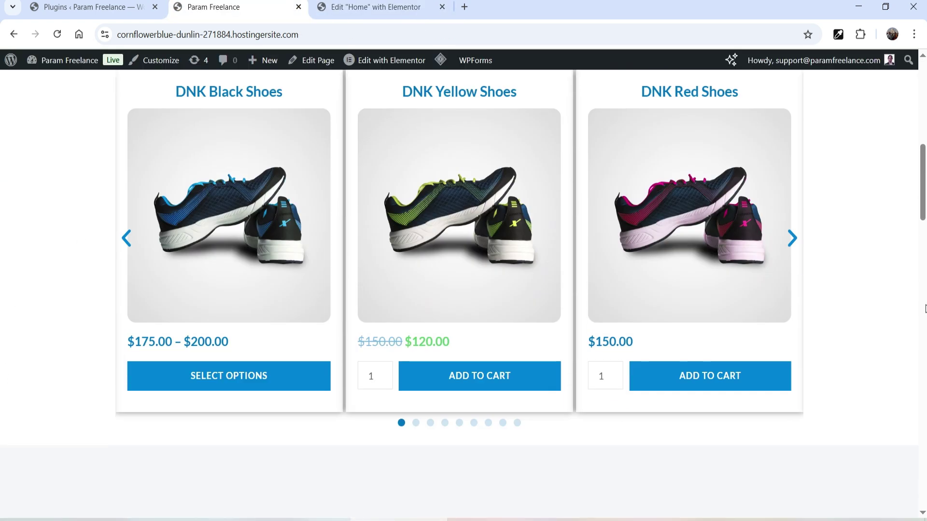
scroll(894, 305, up, 1)
click(796, 305)
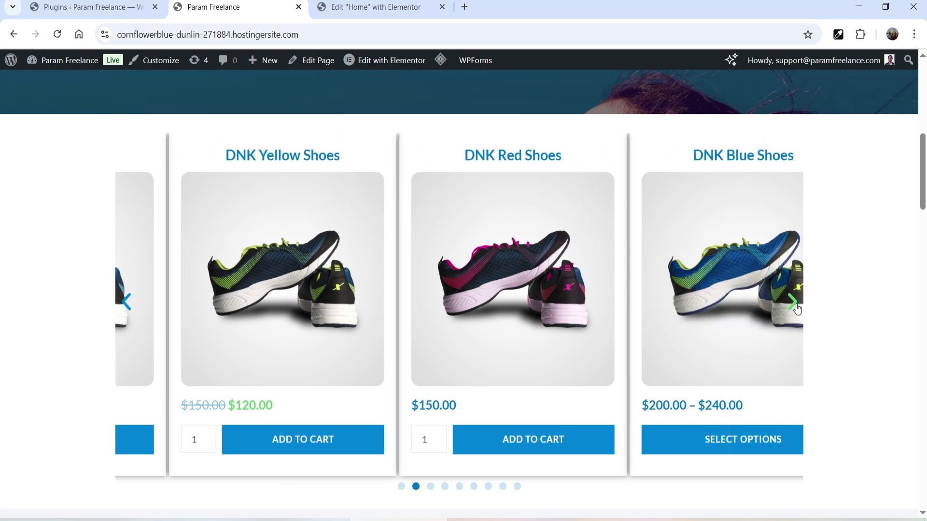
click(795, 305)
click(795, 304)
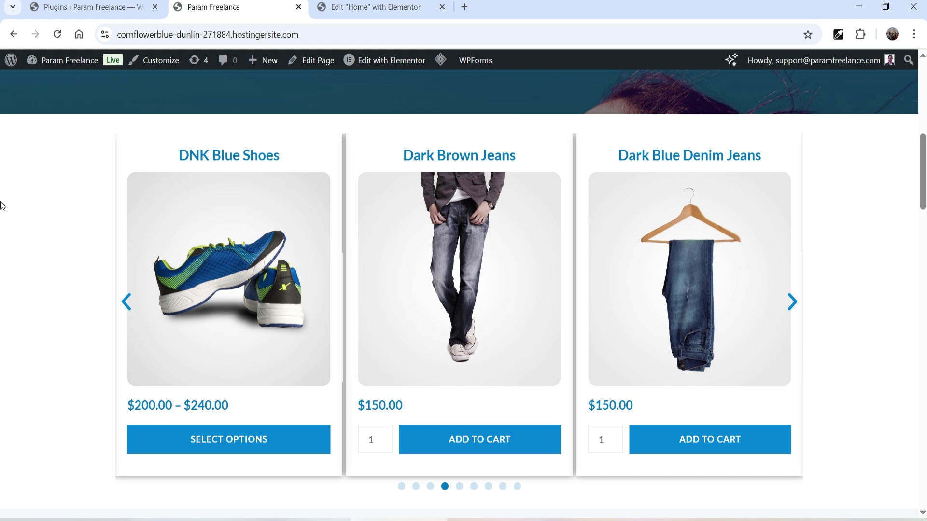
Open the existing Loop Item template from the Theme Builder for editing in a new browser tab
click(39, 7)
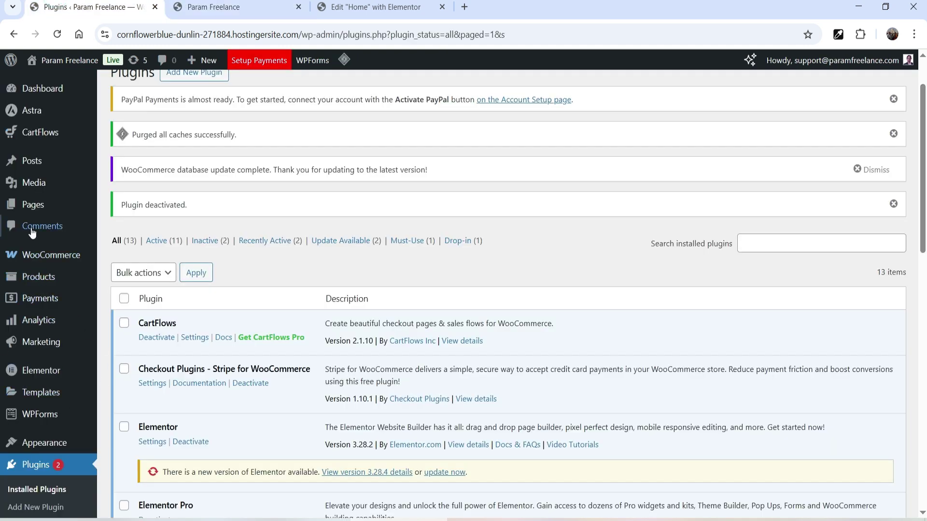
mouse_move(61, 396)
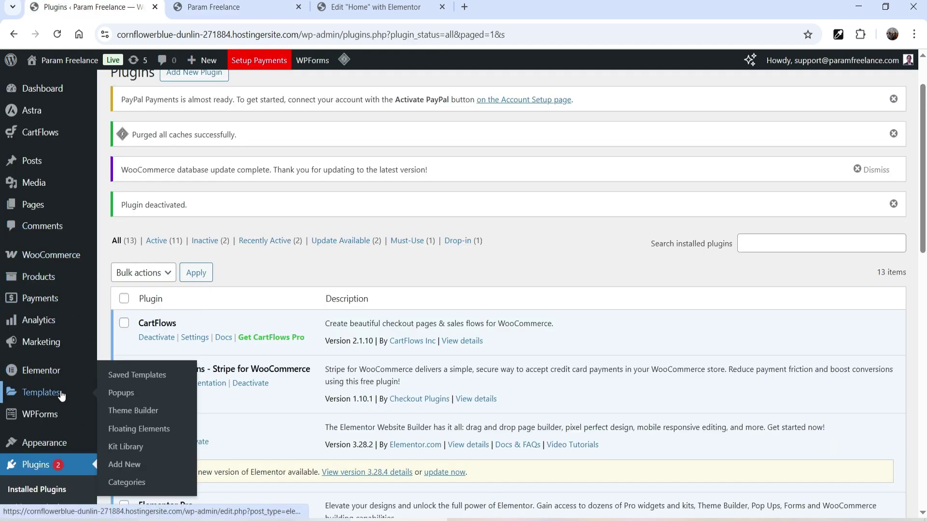
click(140, 410)
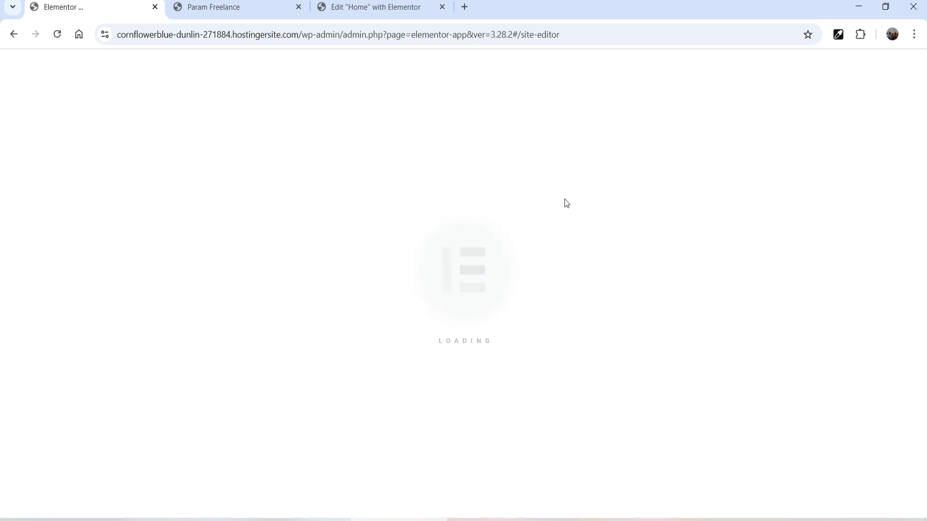
click(47, 422)
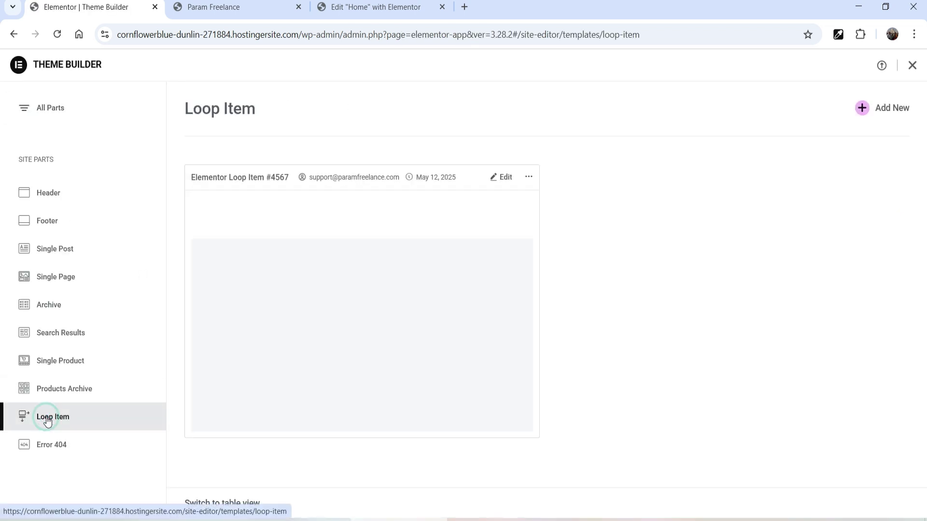
right_click(508, 179)
click(543, 195)
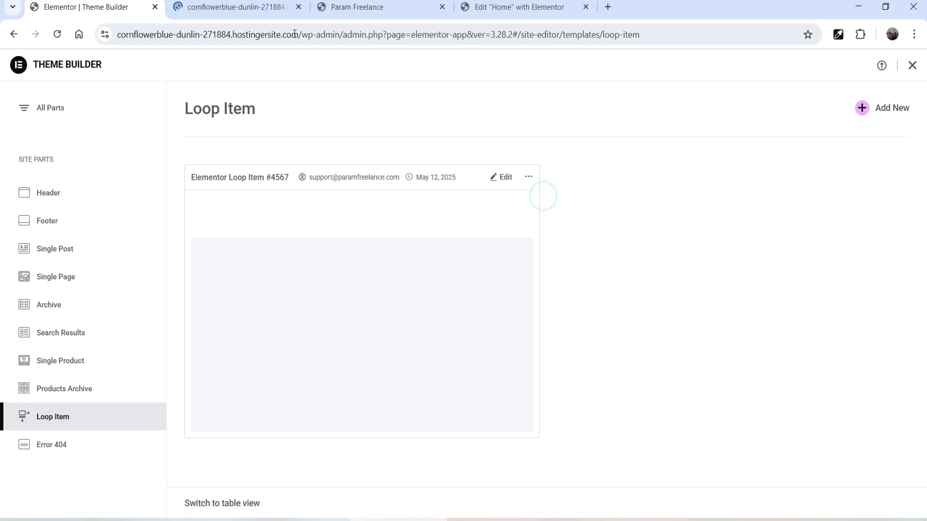
key(ctrl+Tab)
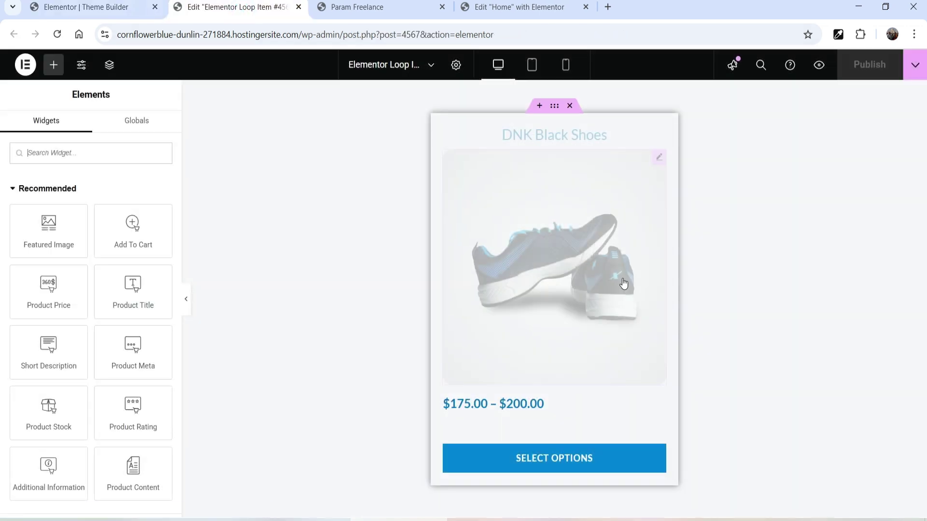
Center the product price in the loop item and set its typography size to 25 px
click(591, 402)
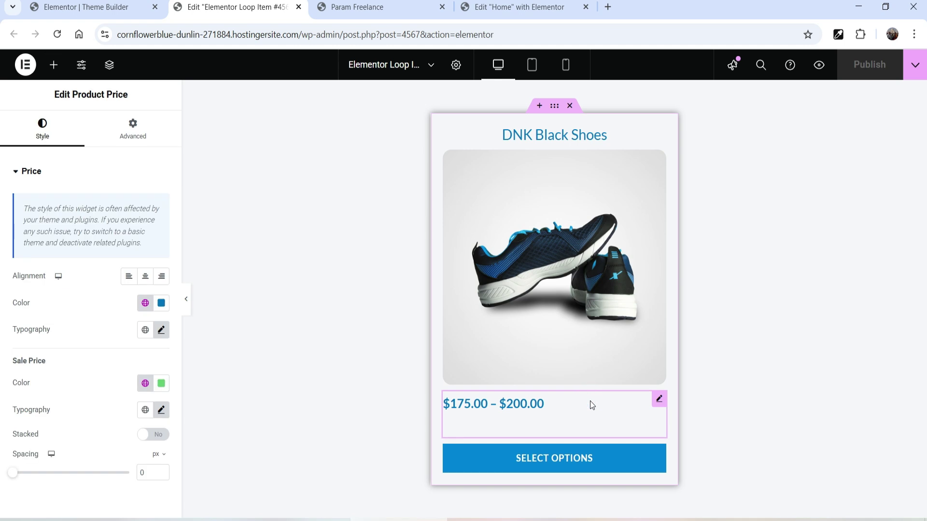
click(146, 279)
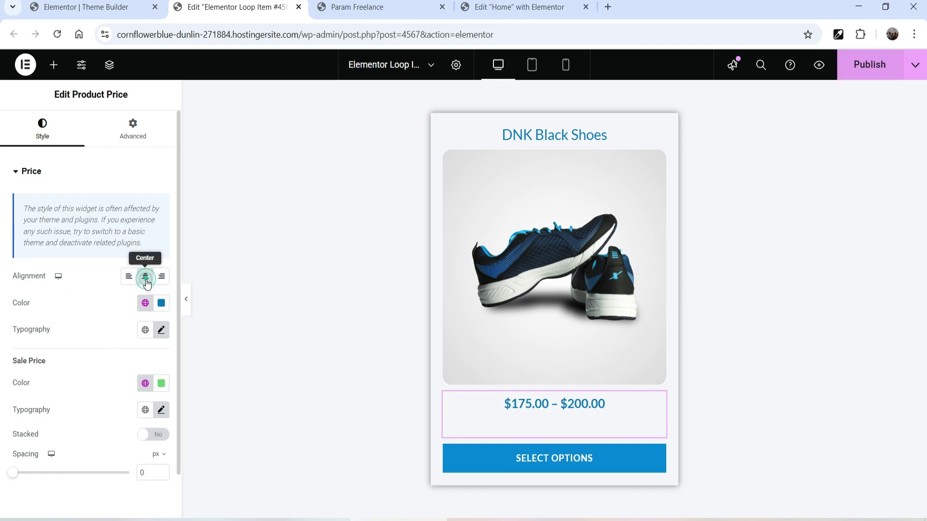
click(161, 331)
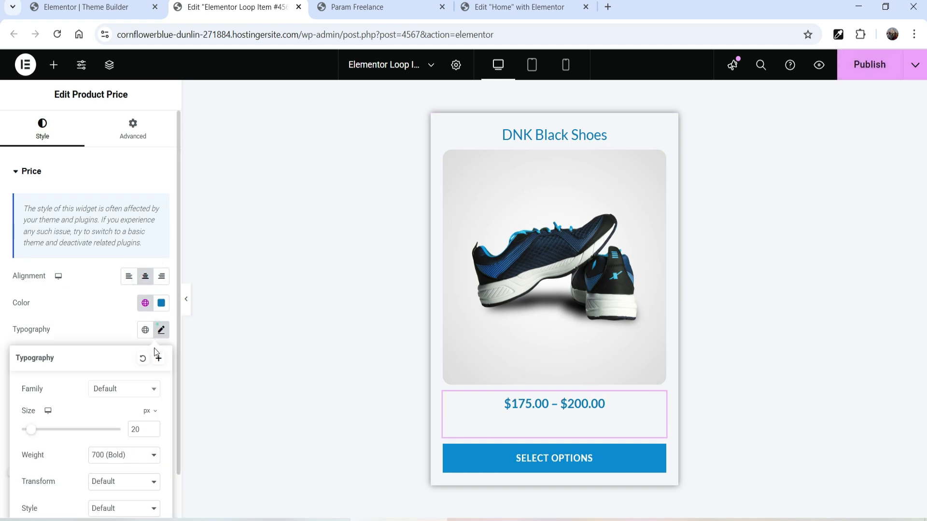
double_click(135, 430)
text(25)
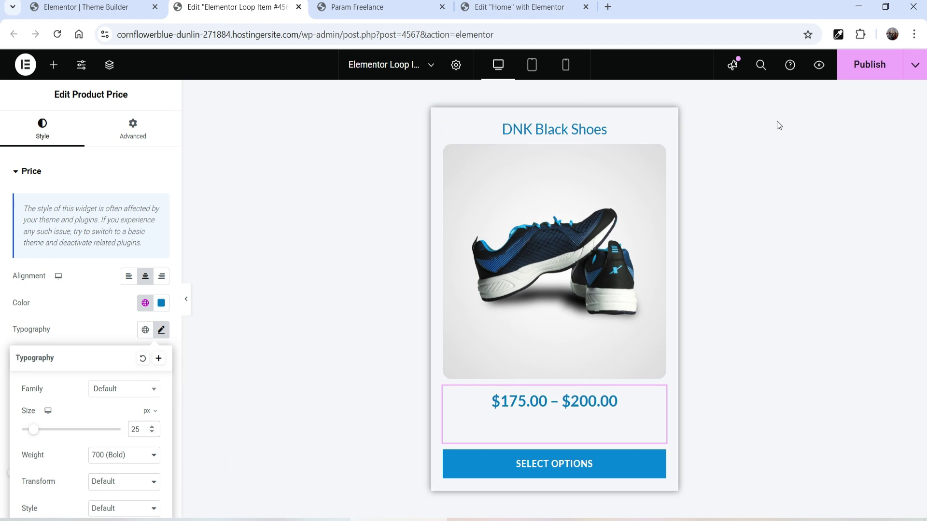
Set the loop item container's padding to 10 px on all sides
click(434, 115)
click(432, 116)
click(147, 129)
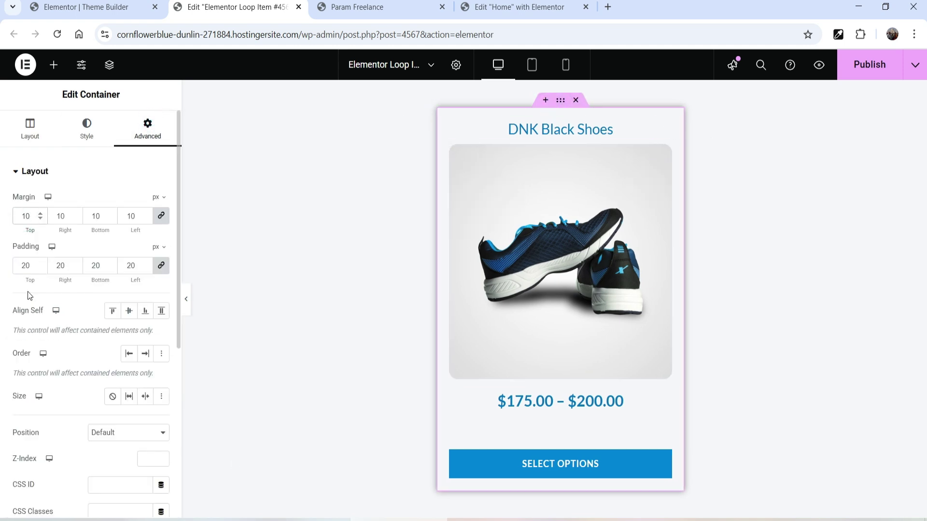
double_click(25, 265)
text(10)
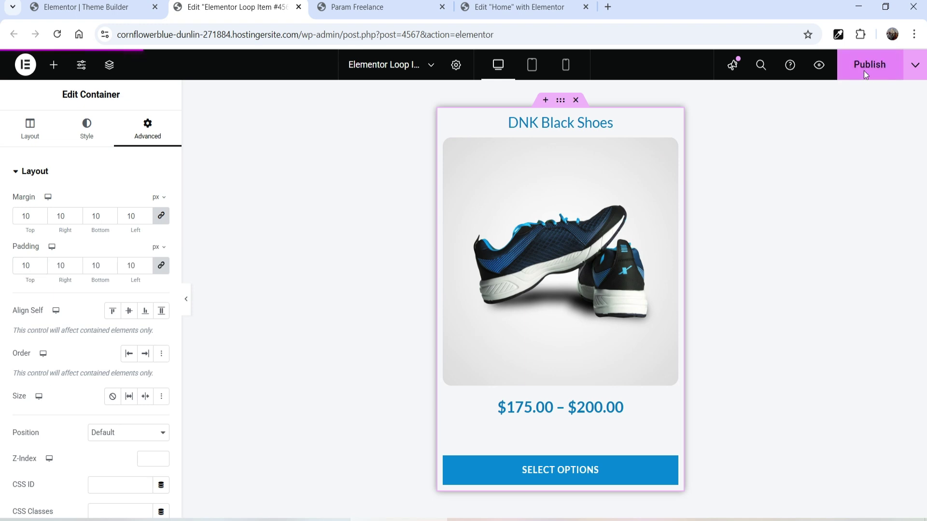
Publish the loop item template and reload the live home page to check the updated carousel
click(864, 71)
click(371, 8)
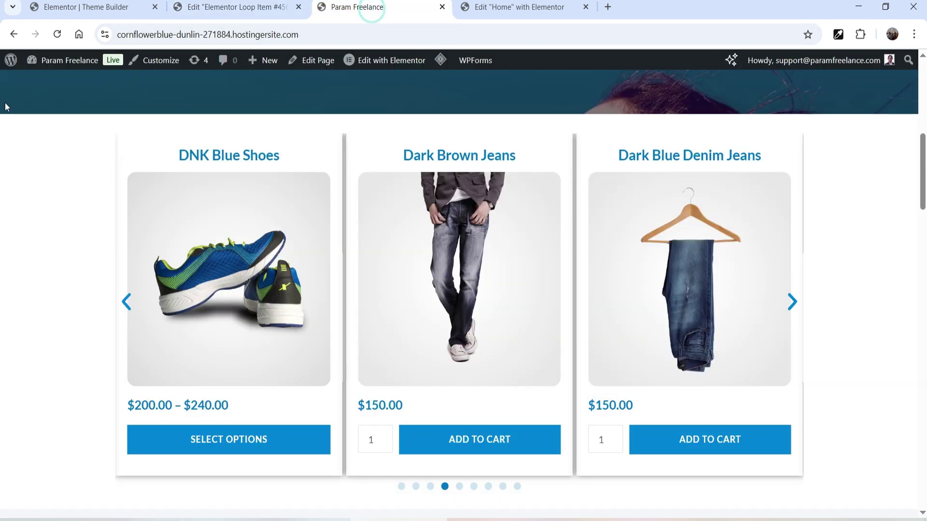
click(57, 35)
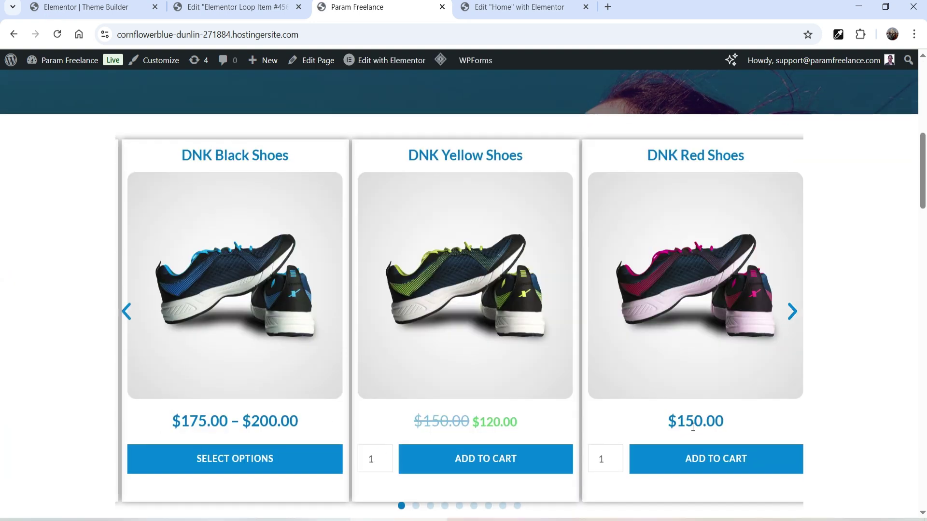
Reset the box shadow on the loop item template's container to its default and publish the template
key(ctrl+shift+Tab)
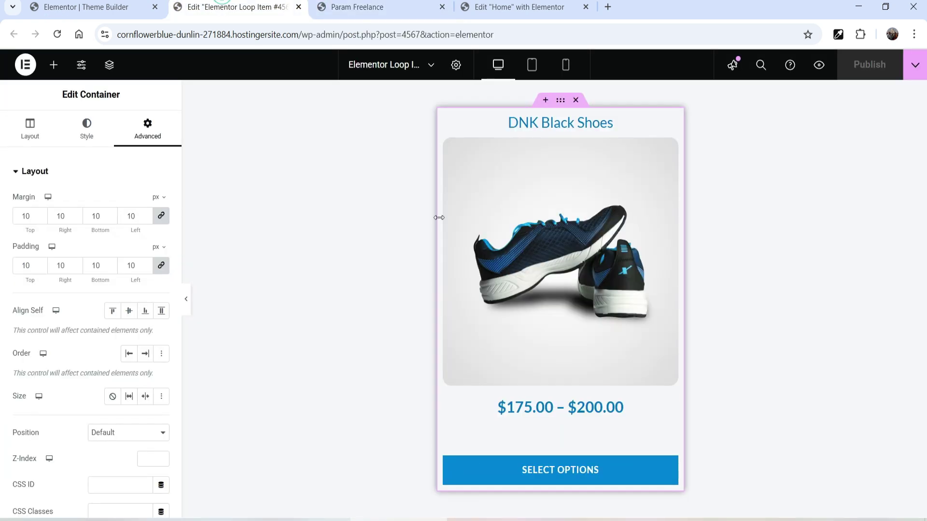
click(87, 125)
click(40, 320)
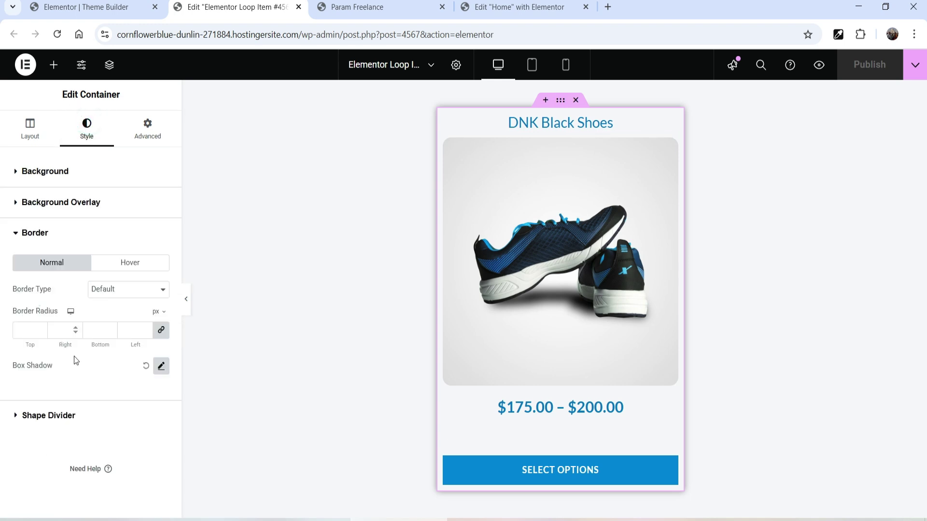
click(146, 366)
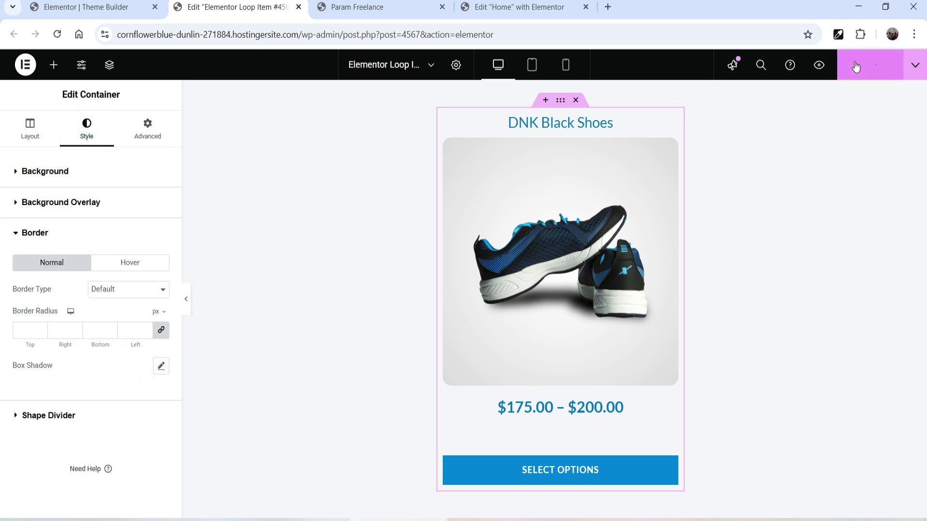
click(864, 65)
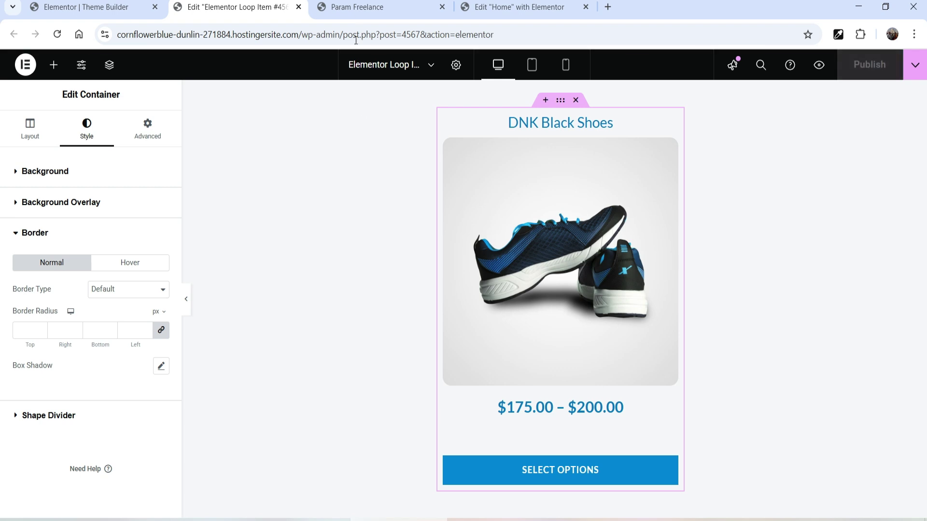
Purge all LiteSpeed caches from the live home page and check the product carousel on the refreshed page
click(355, 7)
mouse_move(441, 60)
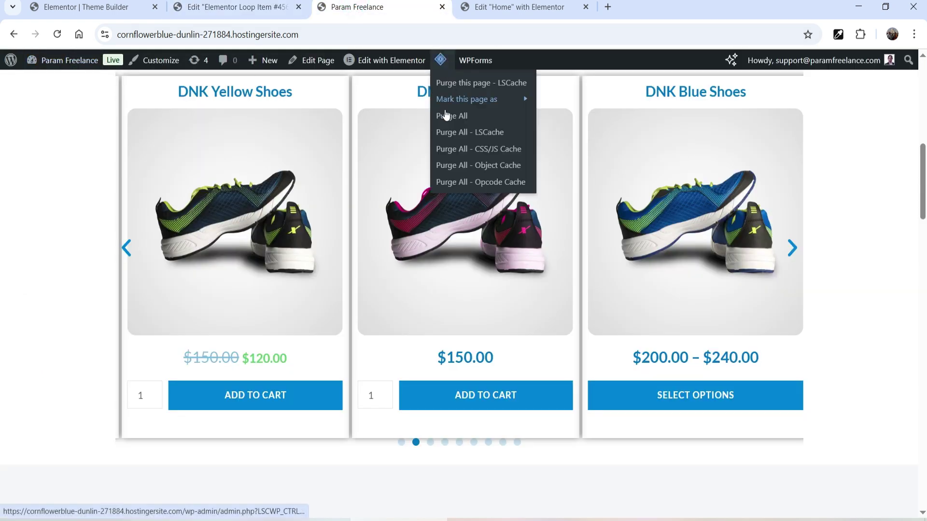
click(444, 117)
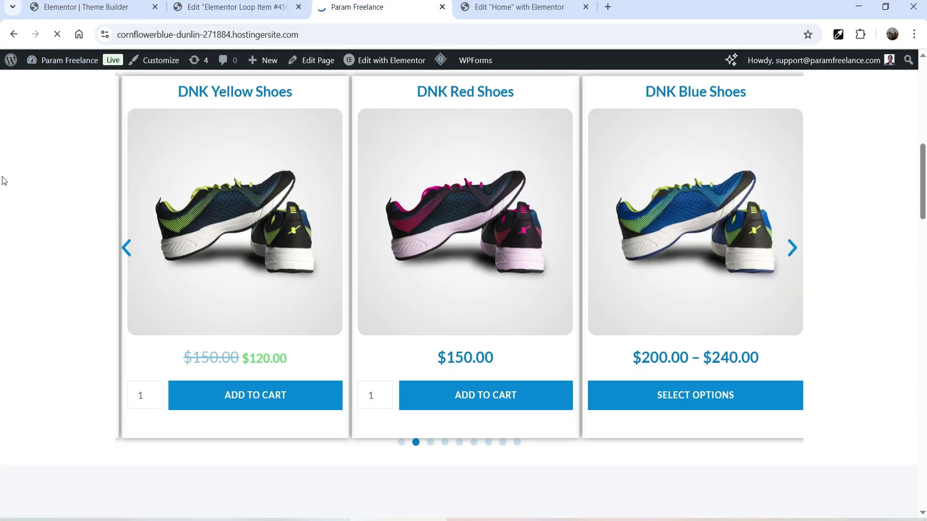
scroll(876, 254, down, 8)
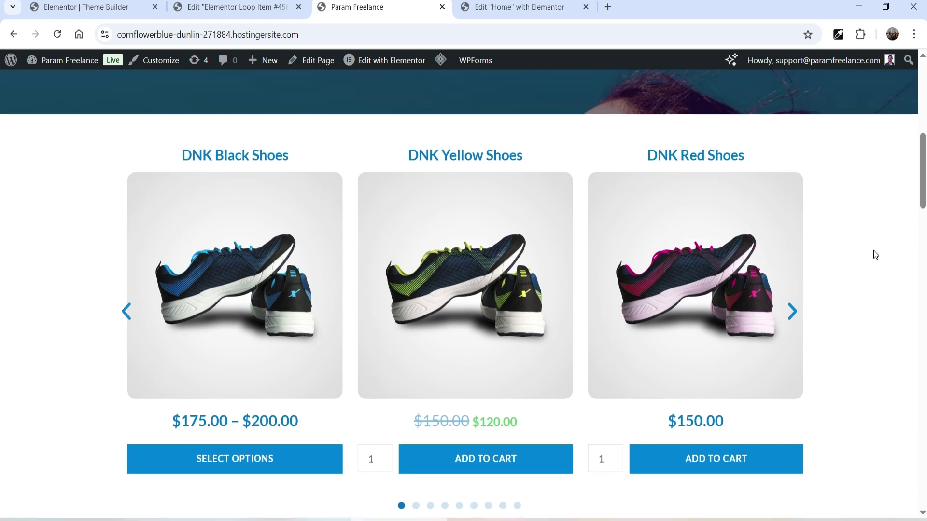